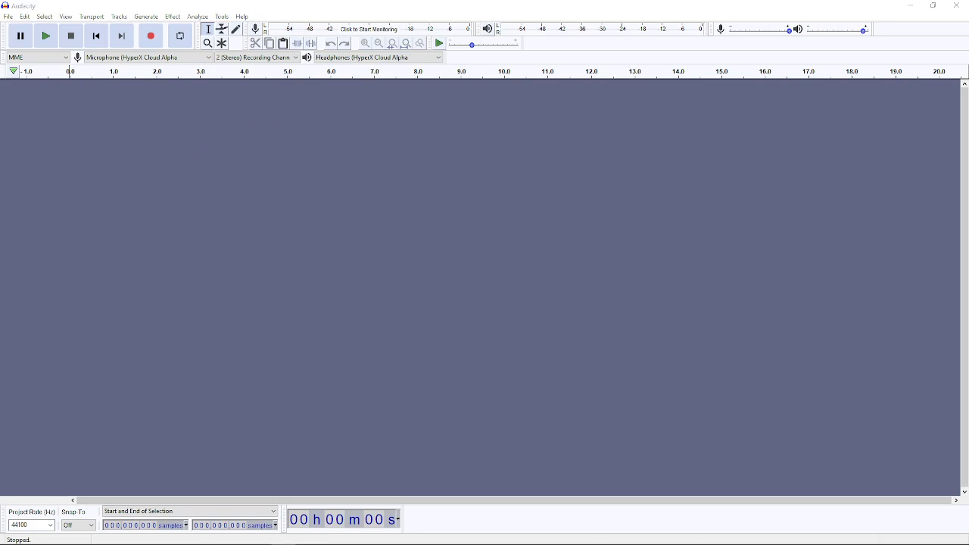
Step: Play the beginning of the recorded Divine Bloodlines video to check its audio, and close the player
drag(0, 113, 335, 35)
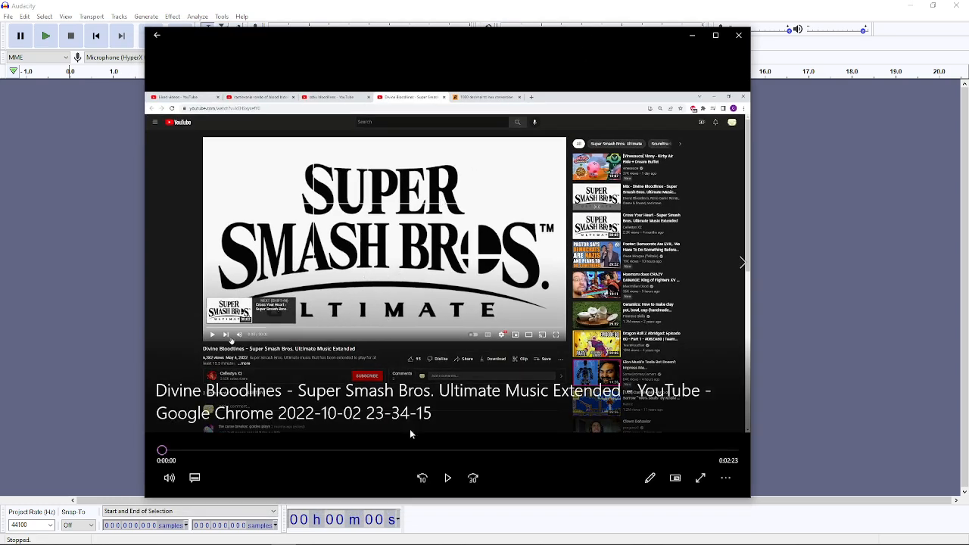
click(447, 479)
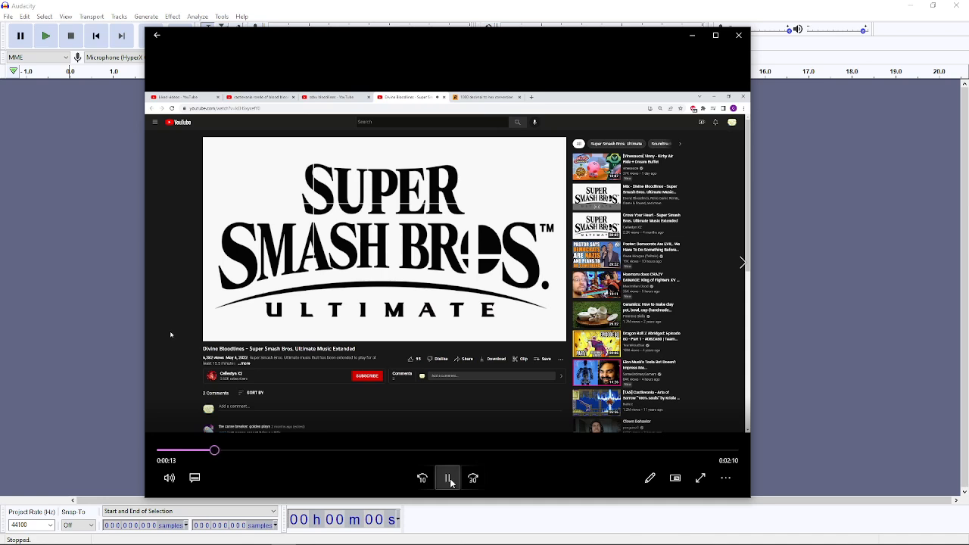
click(448, 480)
click(739, 34)
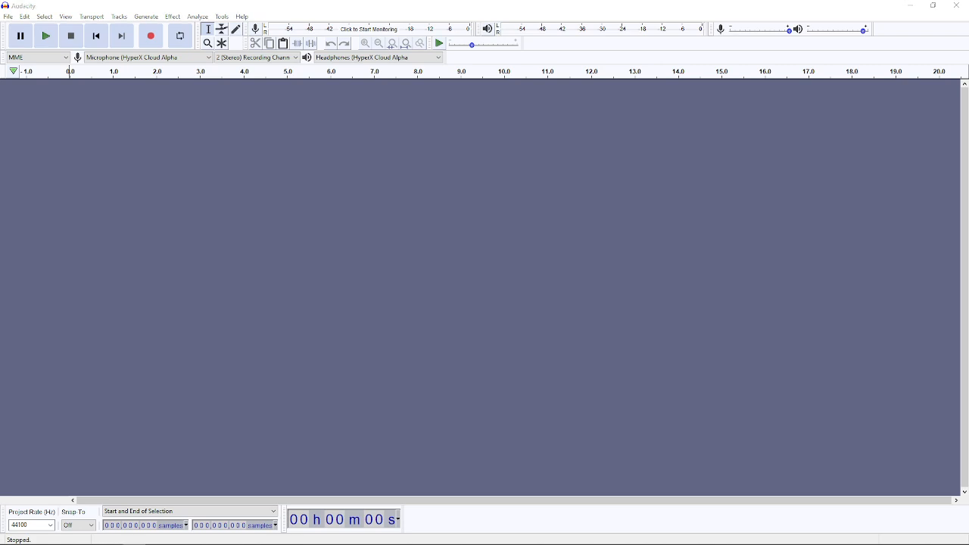
Step: Import the Divine Bloodlines recording and delete about 3.6 s of silence before the music starts
drag(3, 250, 344, 227)
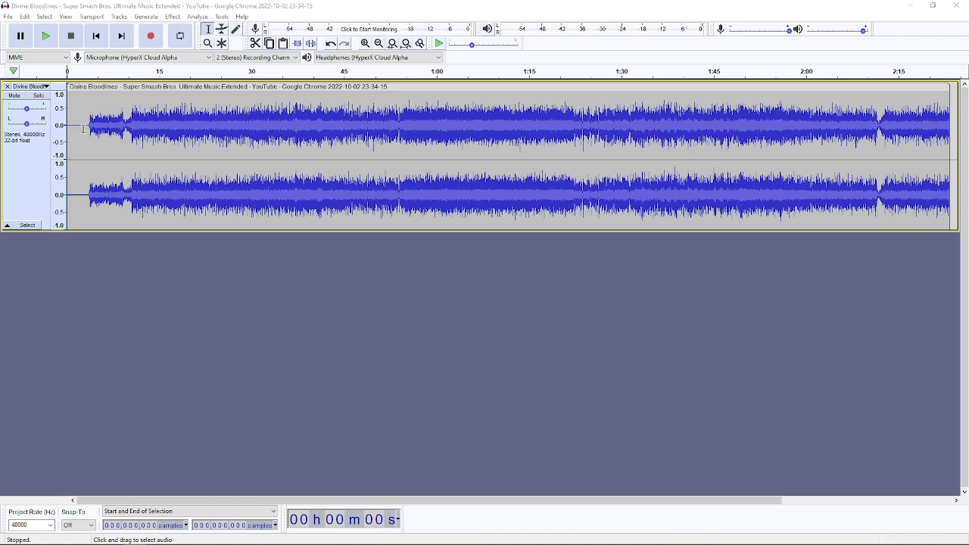
ctrl+scroll(84, 139, up, 3)
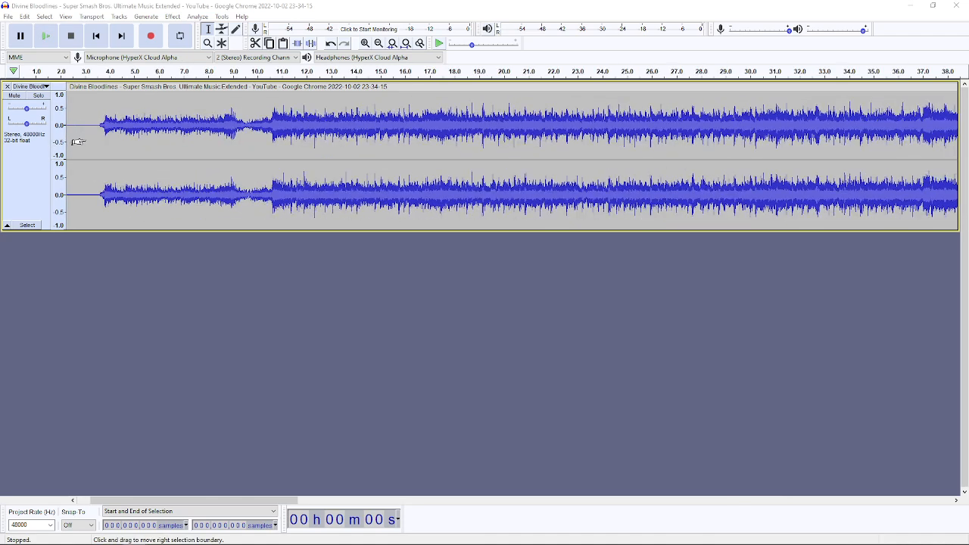
click(110, 125)
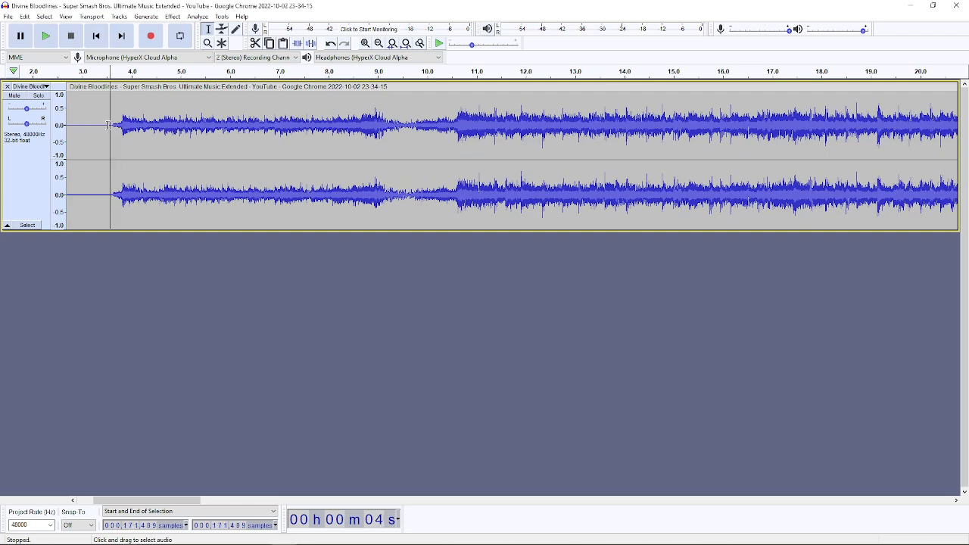
drag(110, 125, 9, 120)
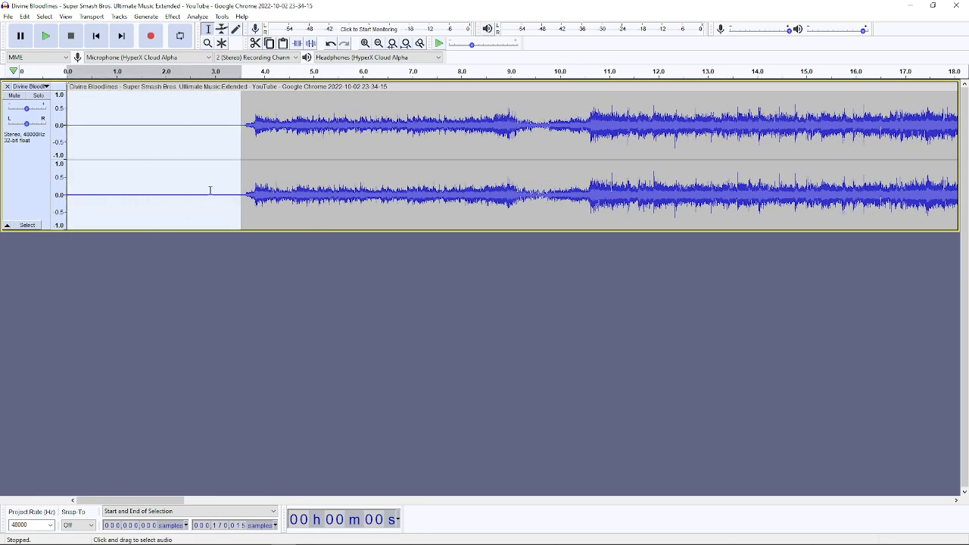
drag(244, 125, 67, 119)
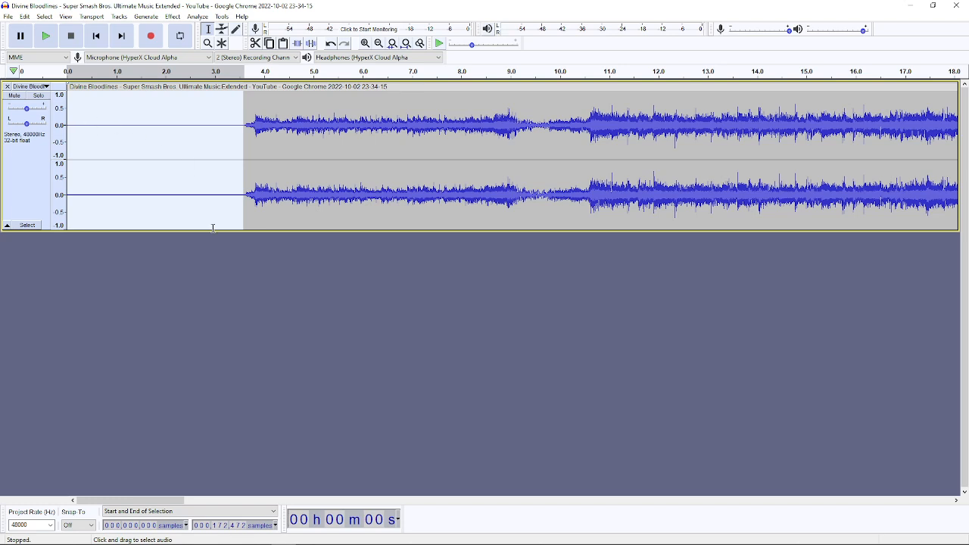
key(Delete)
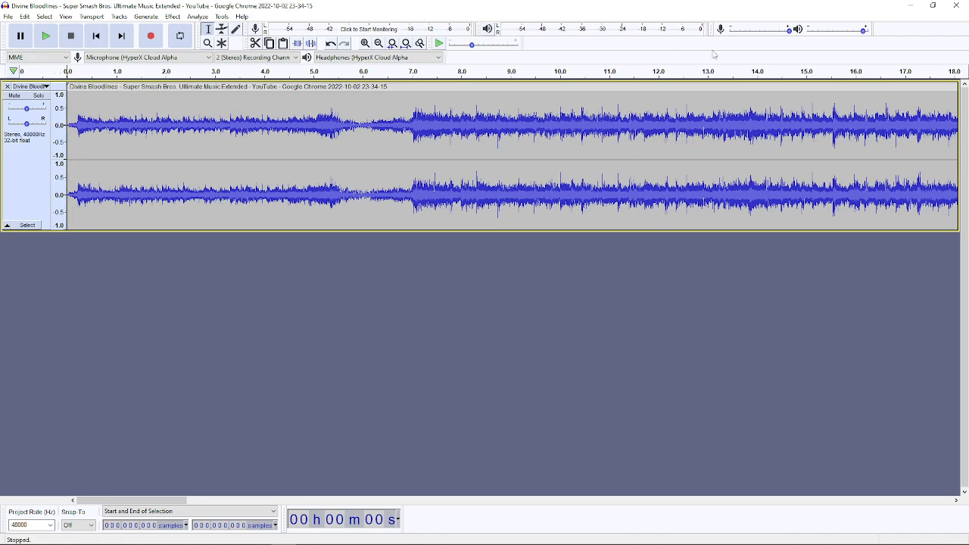
Step: Lower the playback volume, listen to the track from the beginning, and pause it near the start
drag(863, 31, 837, 31)
click(50, 36)
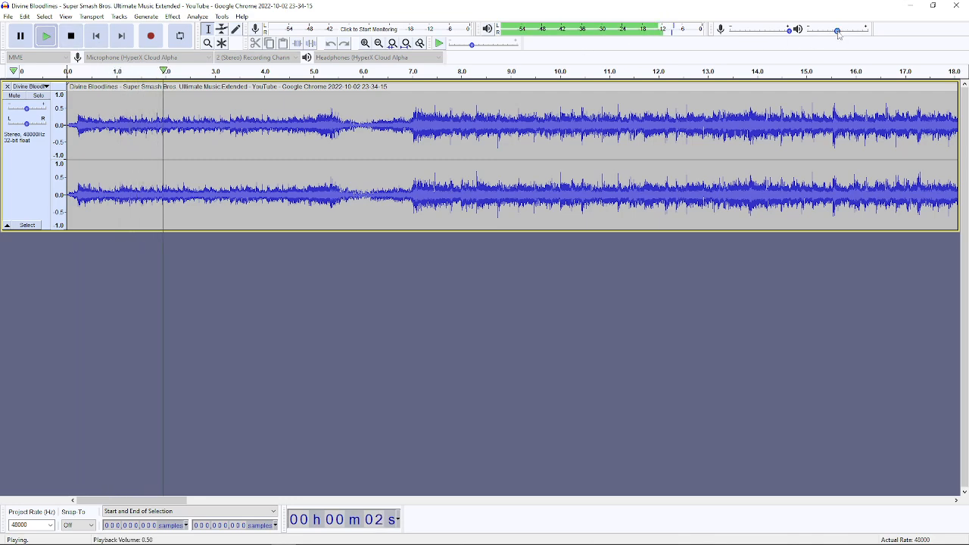
drag(838, 33, 850, 33)
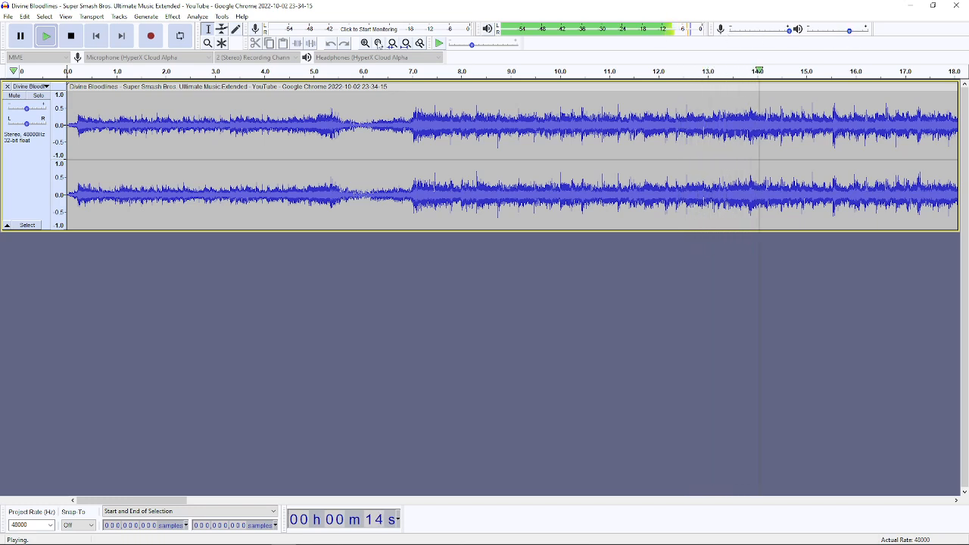
click(94, 37)
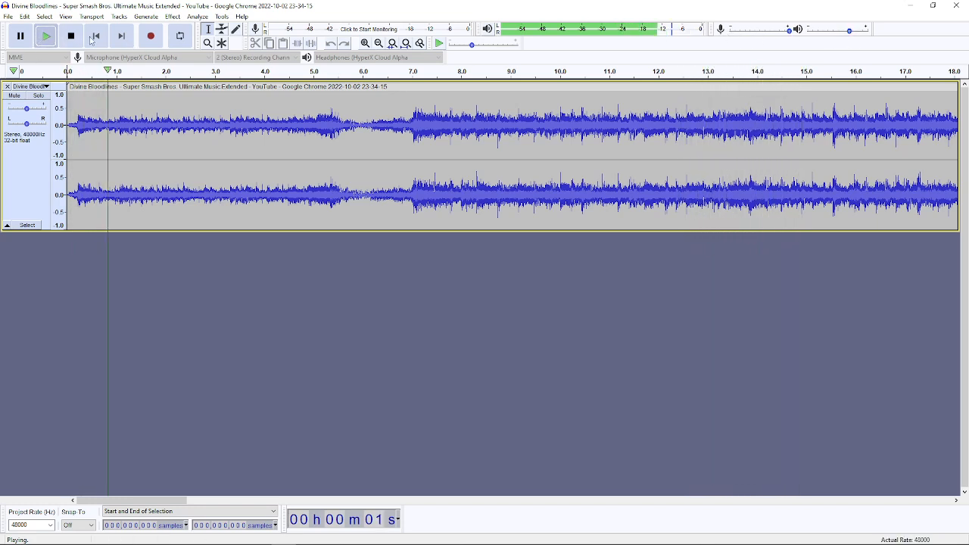
key(p)
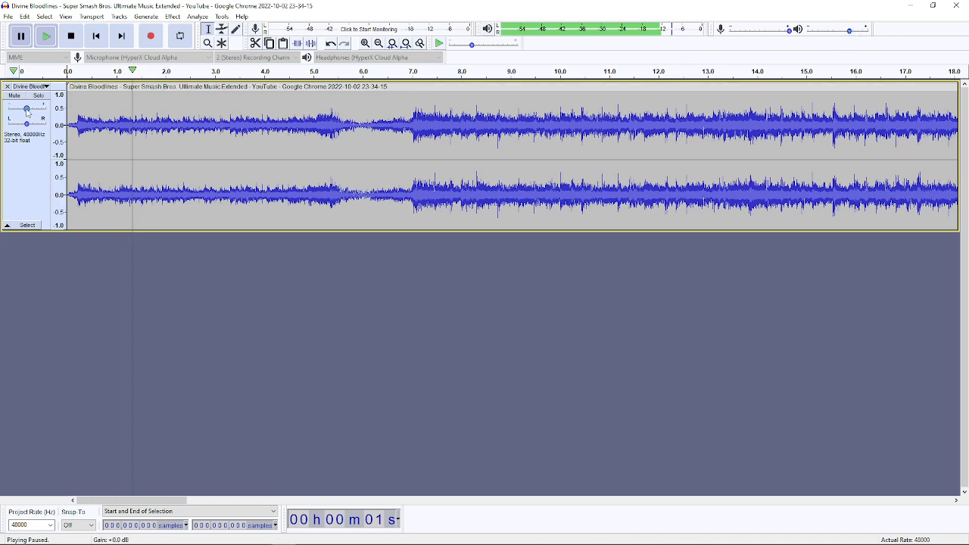
Step: Listen to the last part of the track from about 2:13 and again from about 2:04
mouse_move(28, 112)
scroll(579, 165, down, 3)
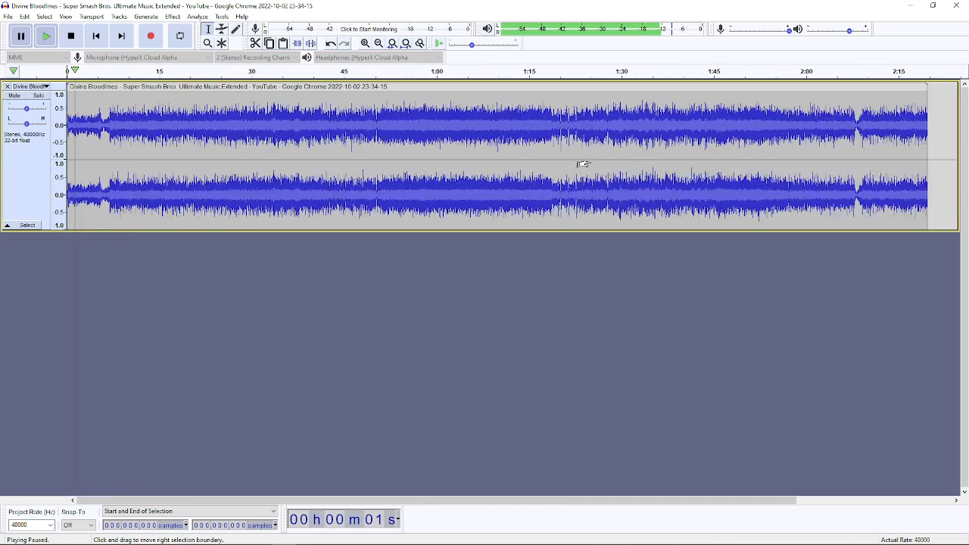
click(920, 123)
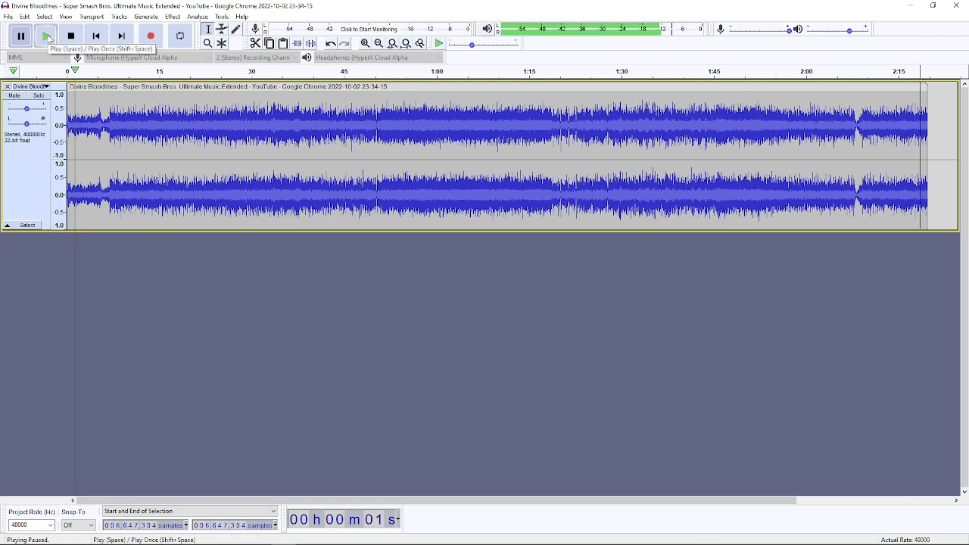
scroll(914, 125, up, 4)
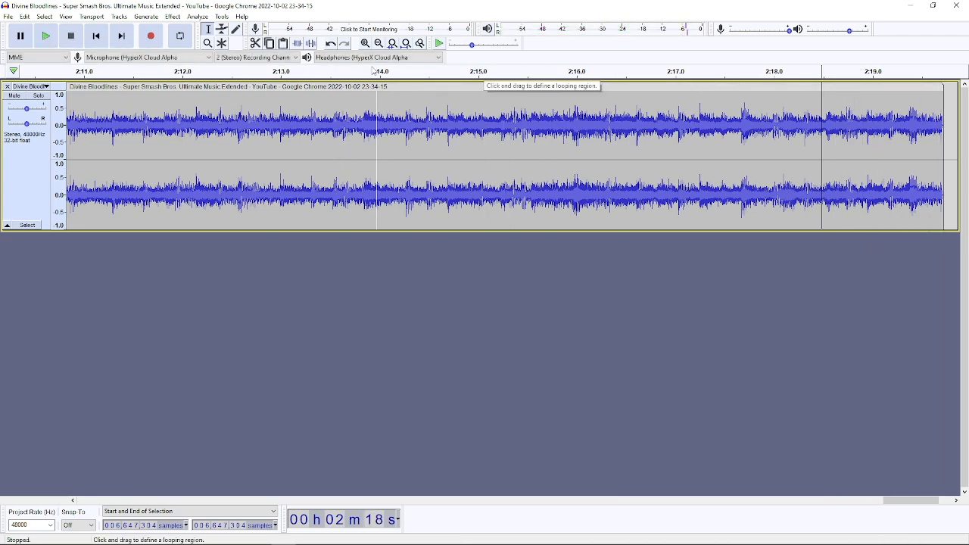
click(288, 74)
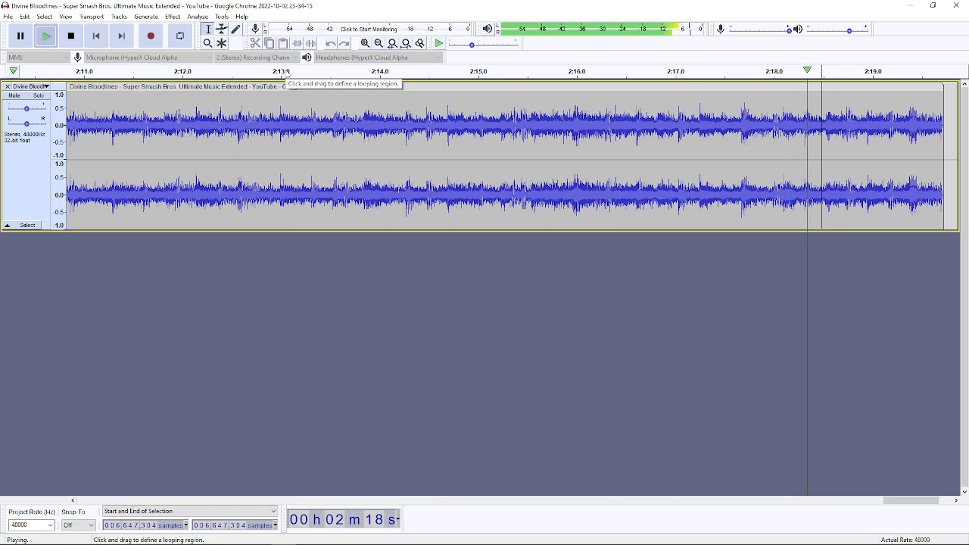
key(space)
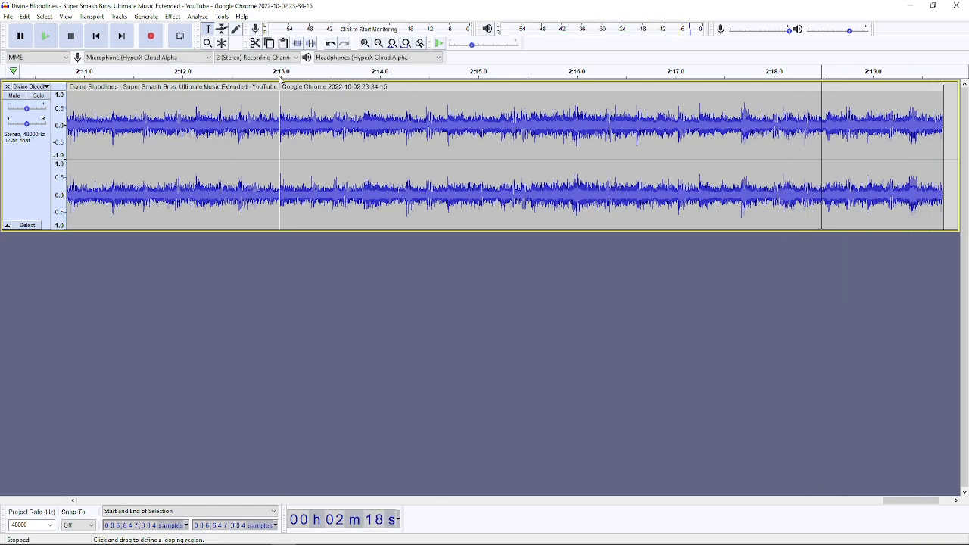
scroll(354, 121, down, 2)
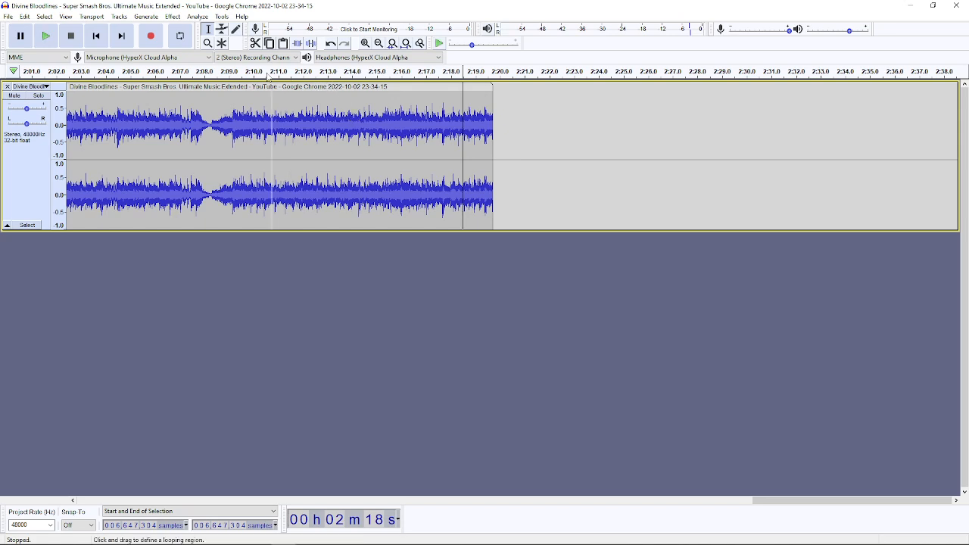
click(110, 72)
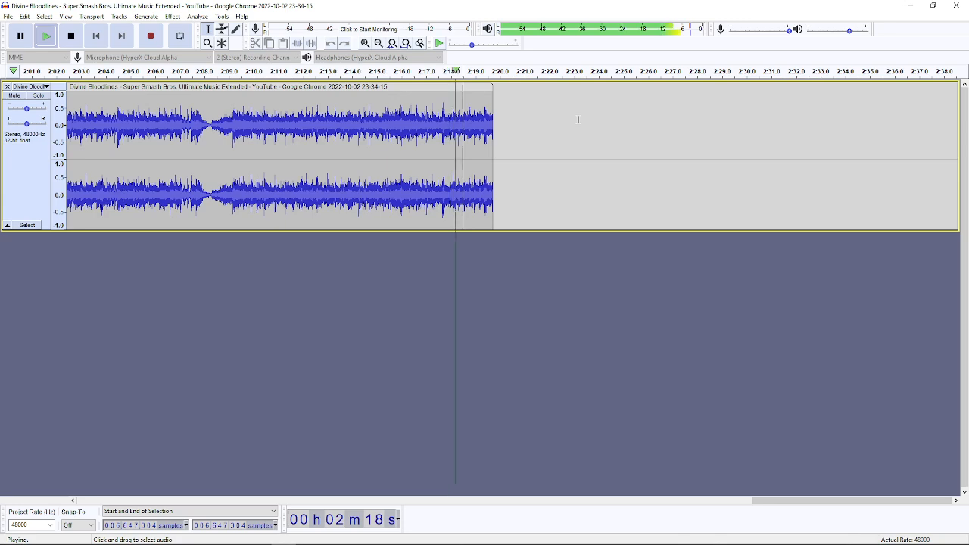
key(space)
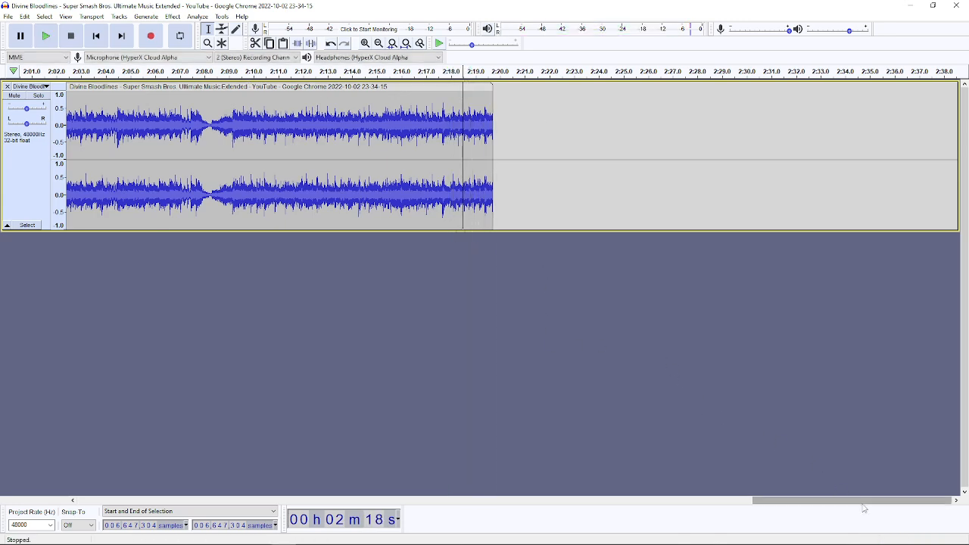
Step: Play the quiet dip near 0:06 and the matching dip near 2:08 to compare them as loop points
drag(866, 500, 766, 454)
scroll(586, 401, down, 1)
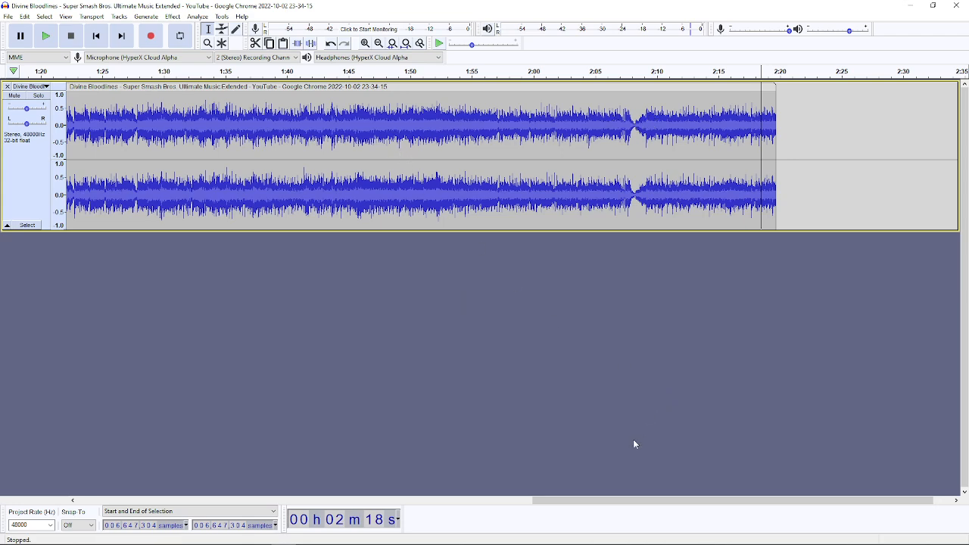
drag(636, 500, 119, 410)
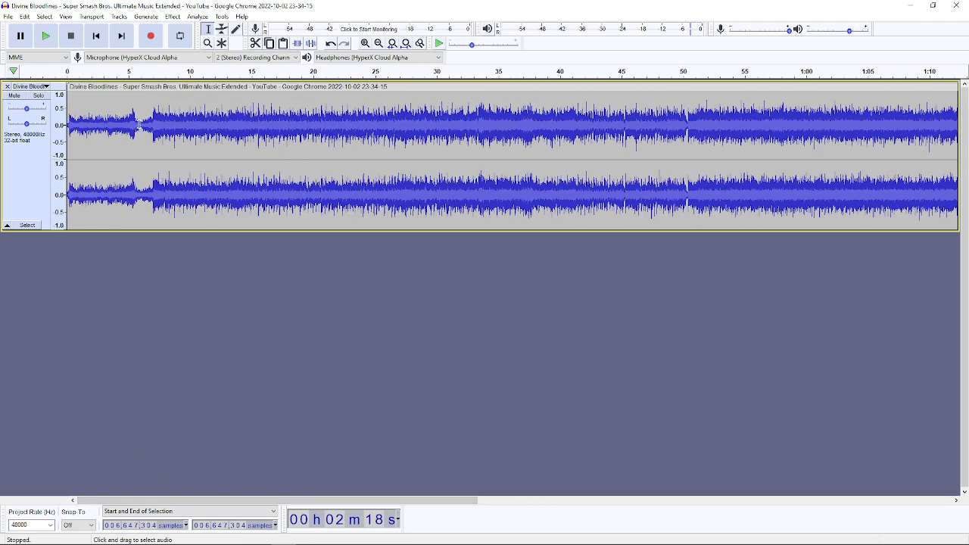
click(139, 124)
click(45, 36)
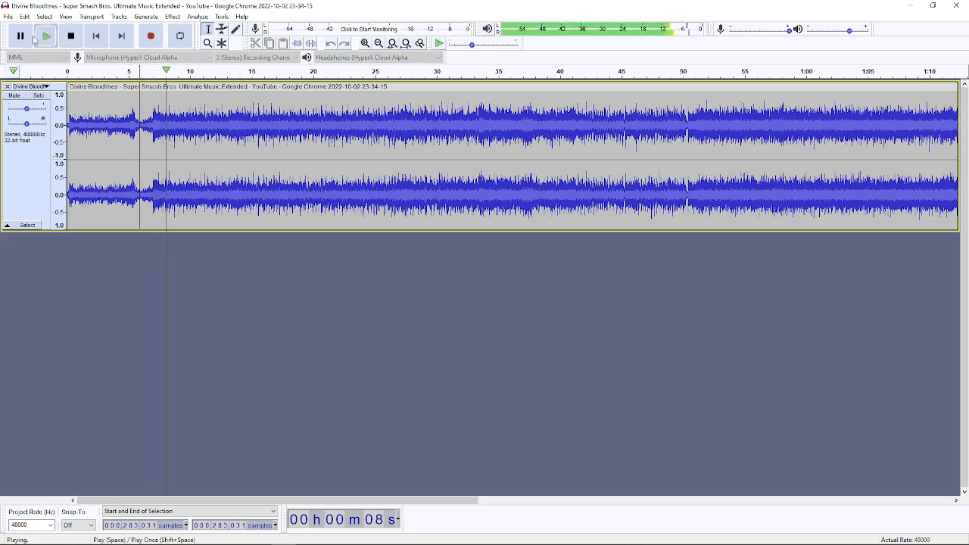
key(p)
drag(441, 501, 815, 507)
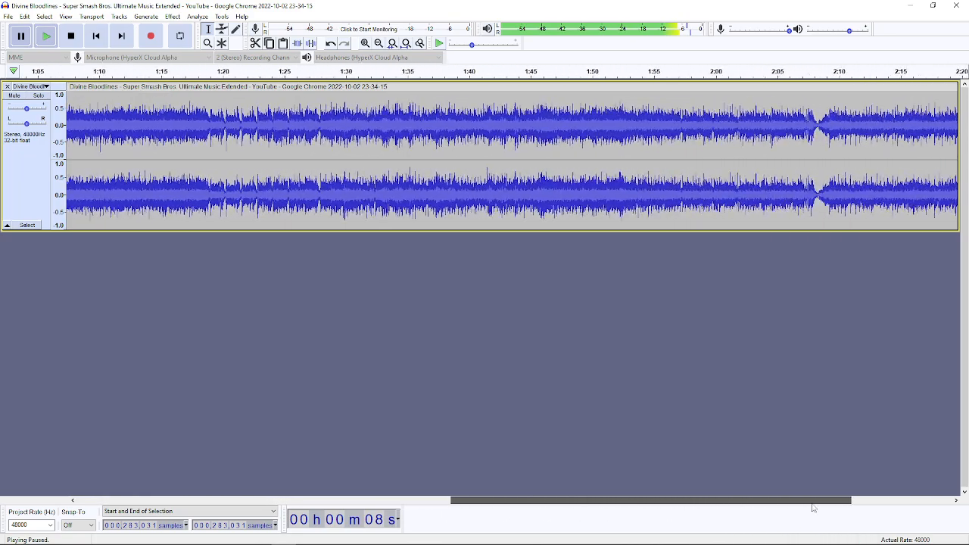
click(810, 129)
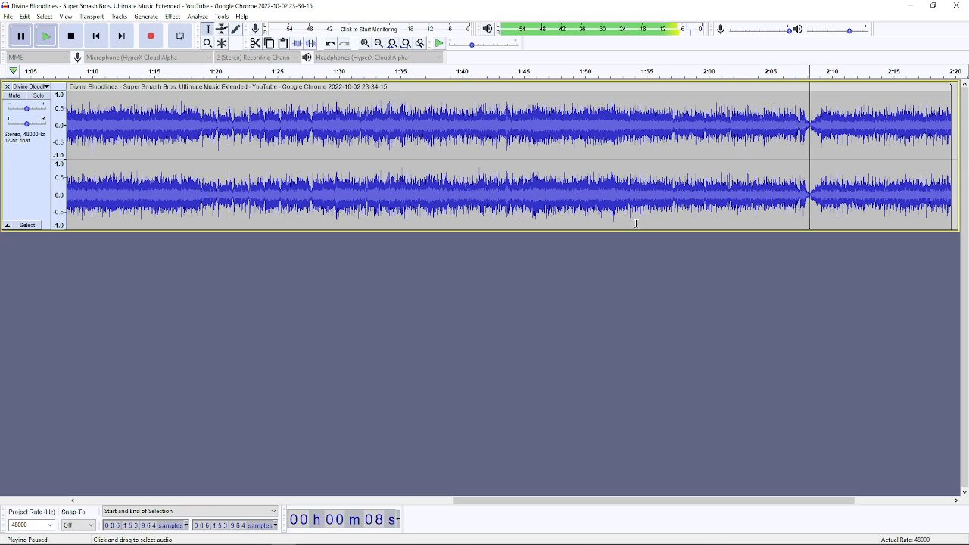
click(45, 35)
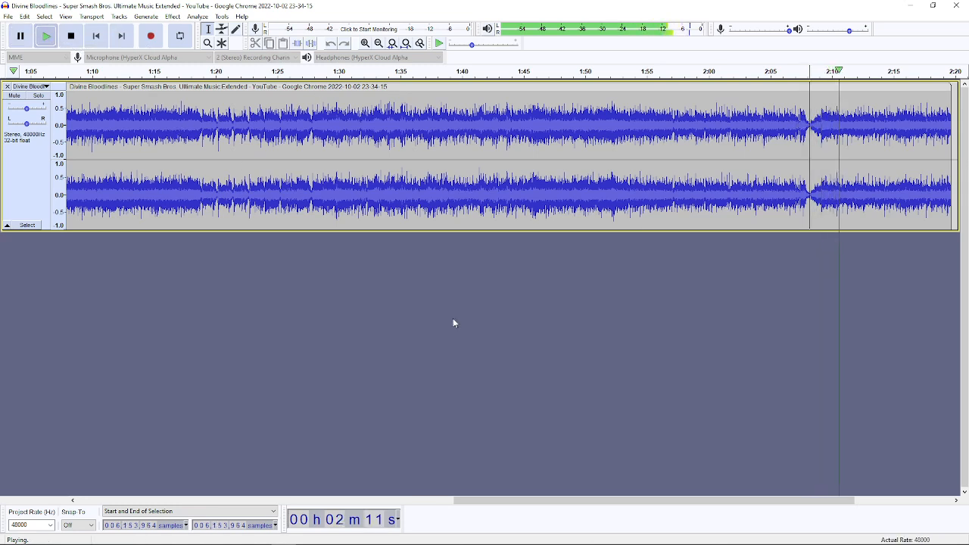
drag(607, 505, 655, 504)
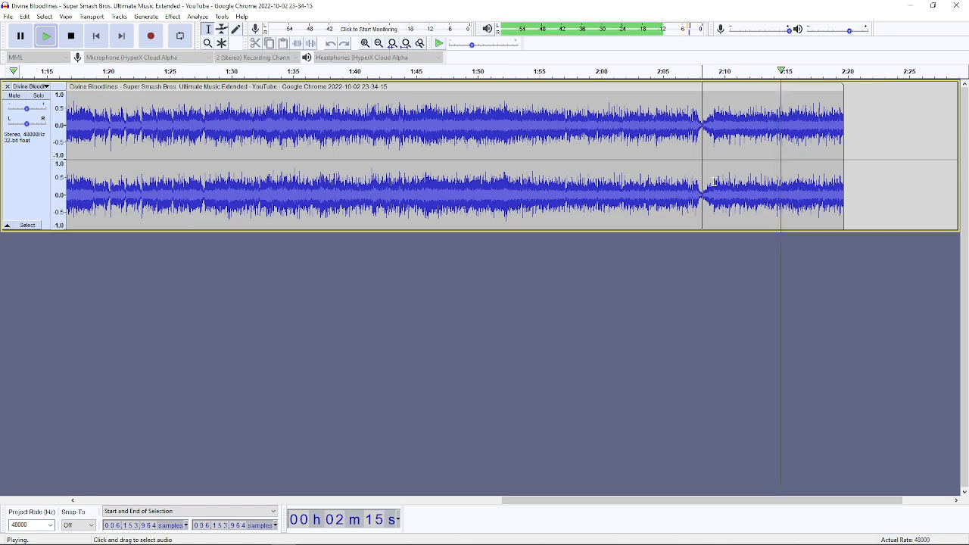
click(20, 36)
Step: Try to delete the audio from about 2:09.5 to the end, and undo the deletion
ctrl+scroll(749, 132, up, 1)
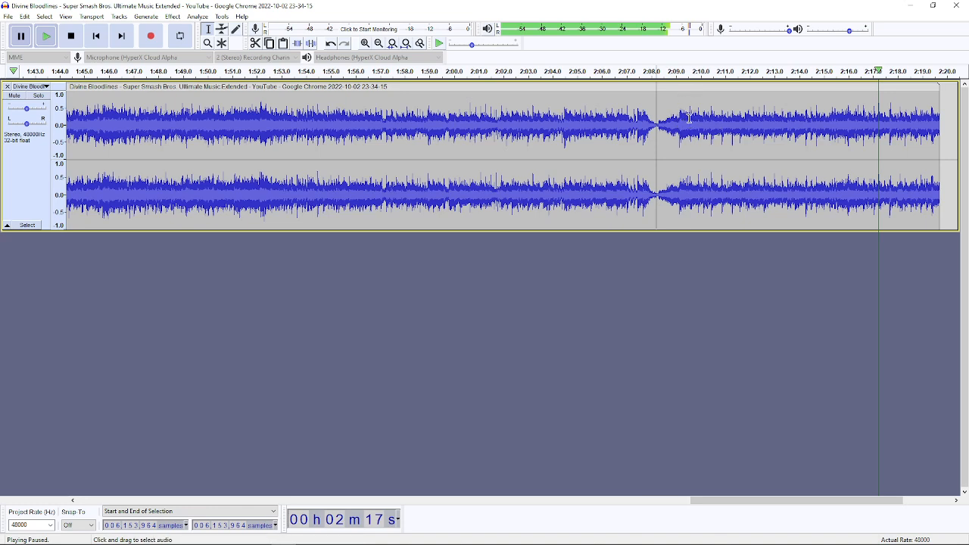
drag(688, 117, 945, 135)
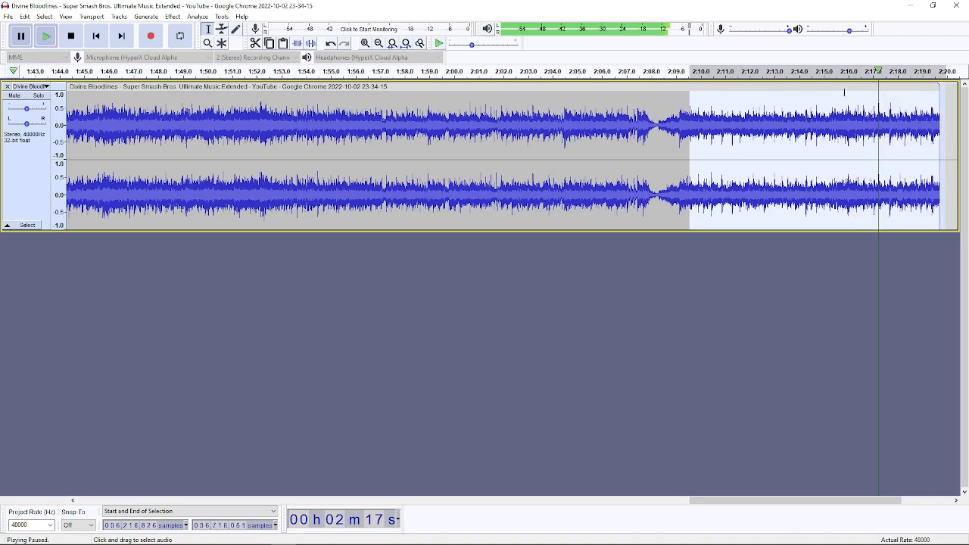
key(Delete)
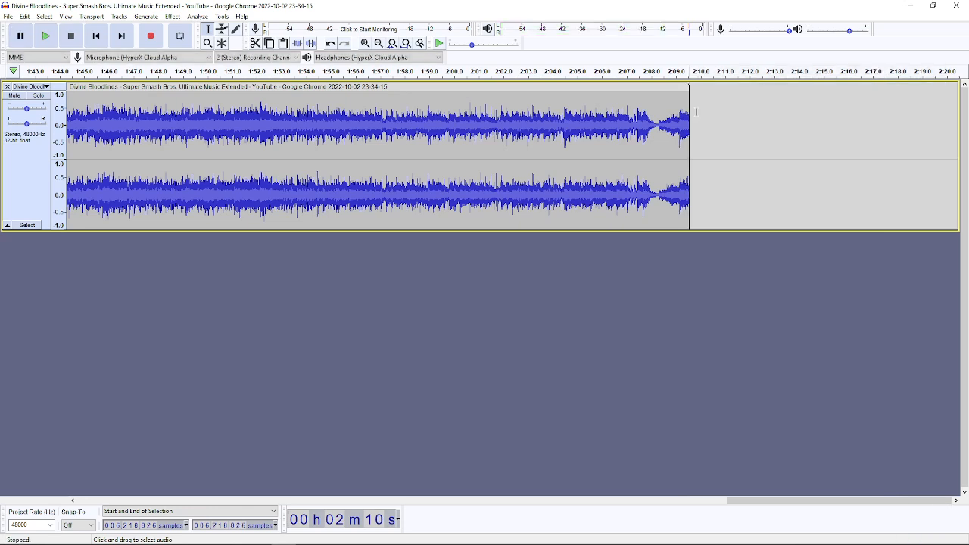
click(633, 74)
key(ctrl+z)
Step: Delete the audio from about 2:11.6 to the end, and place the cursor at the quiet dip near 2:08.2
click(739, 125)
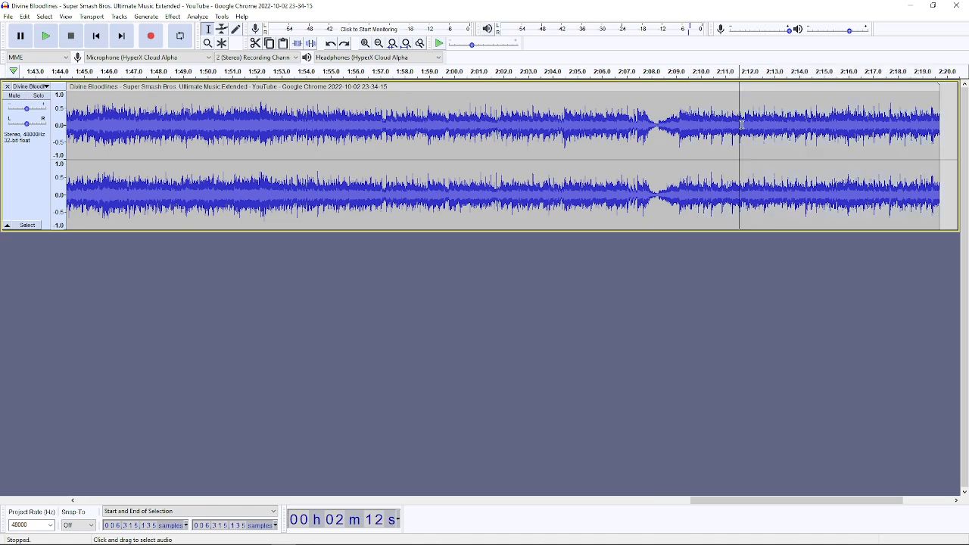
drag(740, 122, 944, 135)
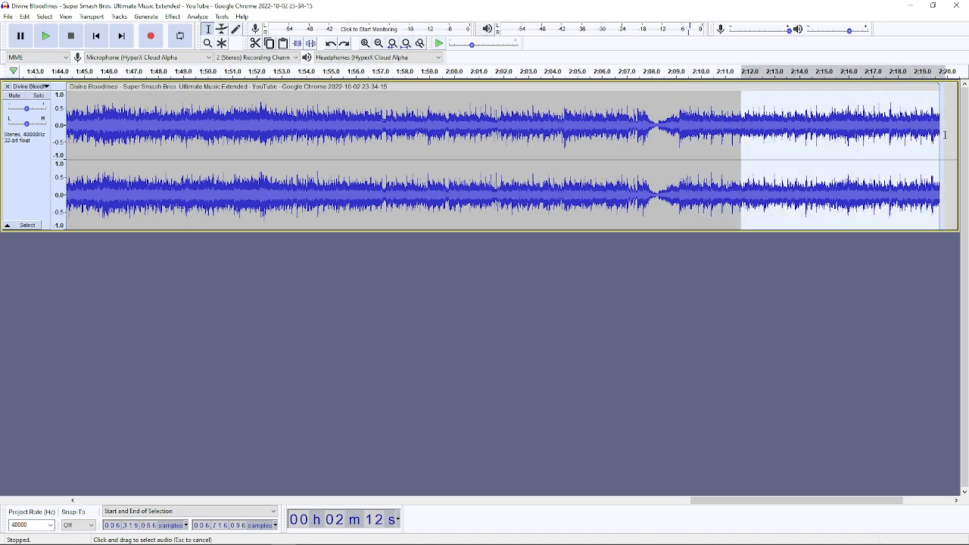
key(Delete)
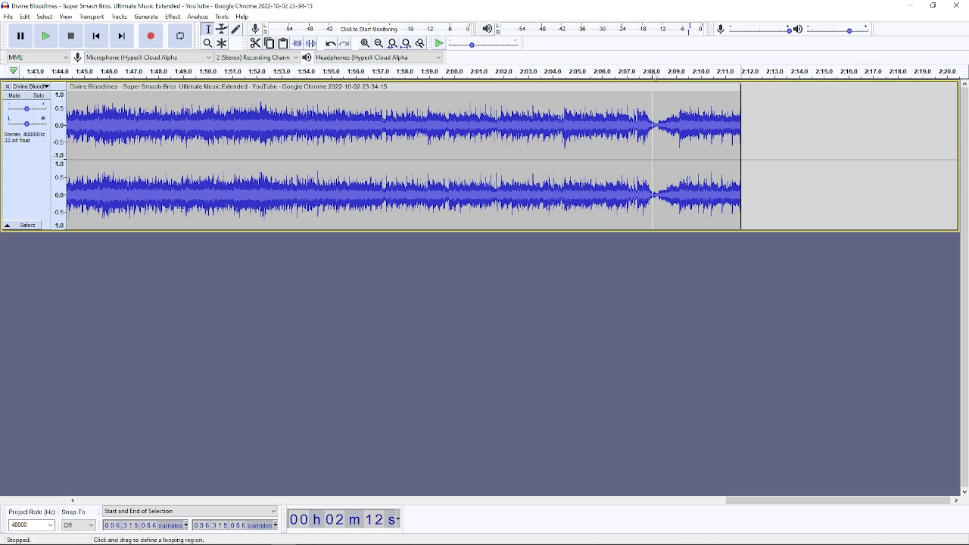
click(656, 113)
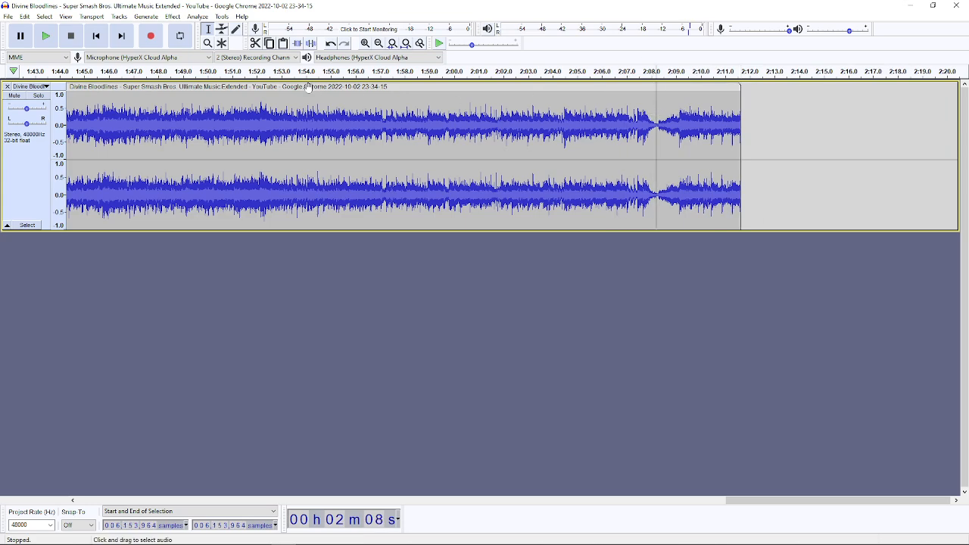
Step: Play from the dip near 2:08, and select and play the section between the dips near 0:06 and 2:08
click(46, 36)
ctrl+scroll(493, 180, down, 2)
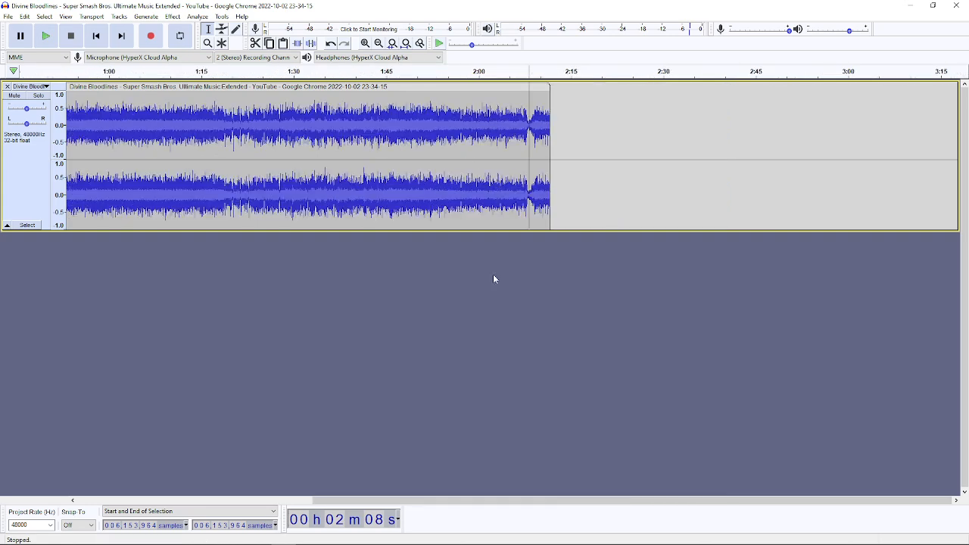
drag(567, 500, 347, 475)
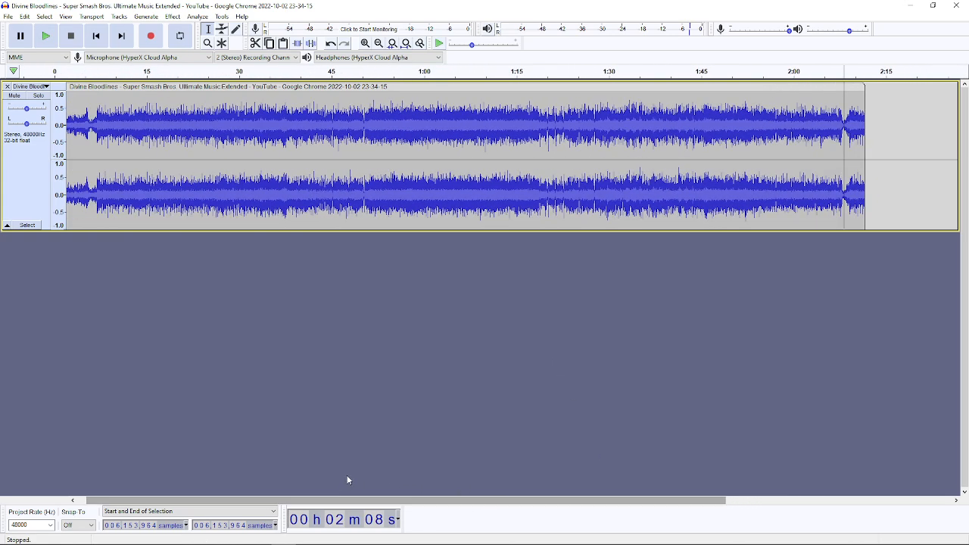
ctrl+scroll(405, 316, down, 1)
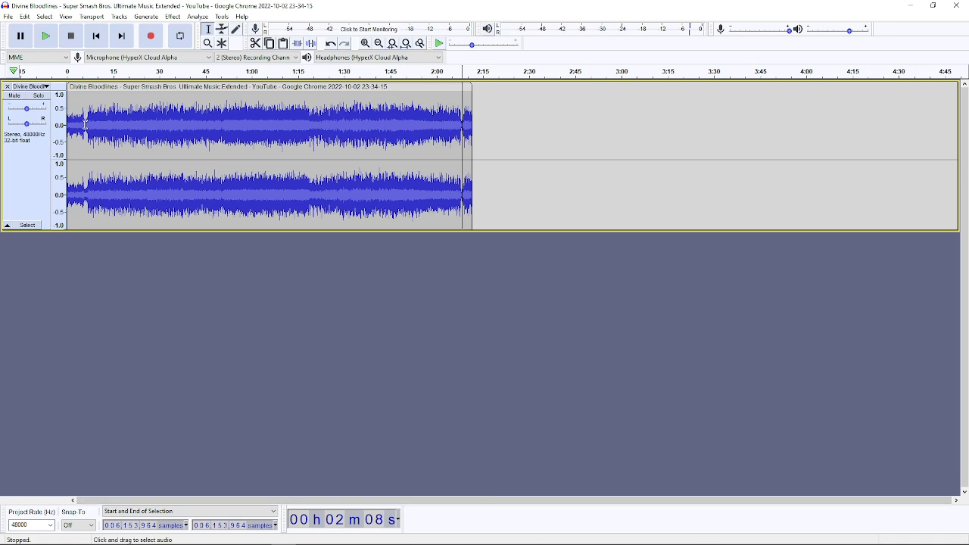
drag(86, 125, 463, 149)
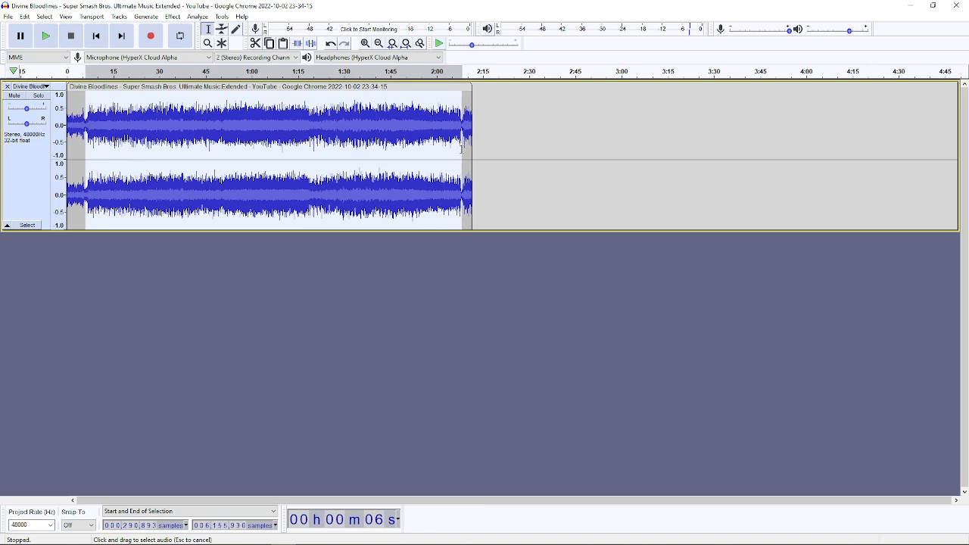
key(space)
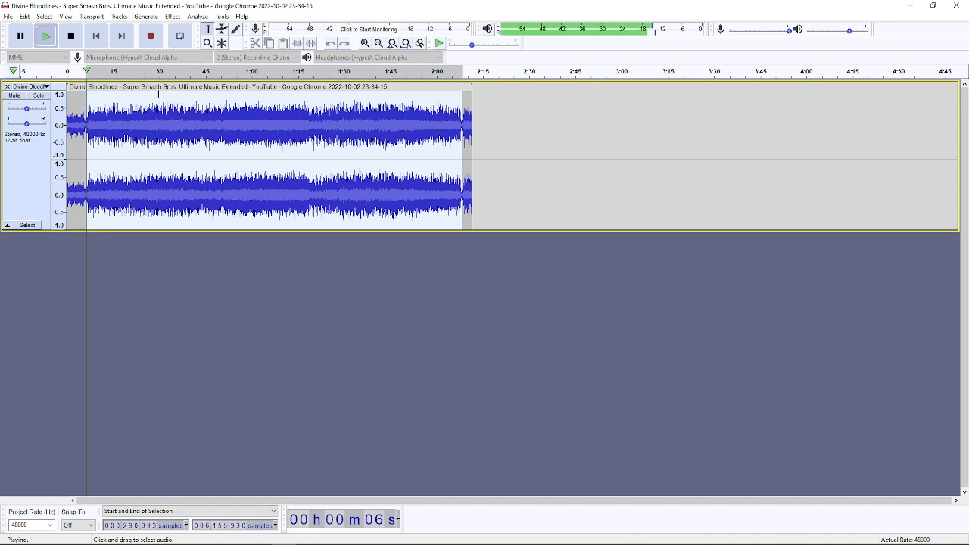
key(space)
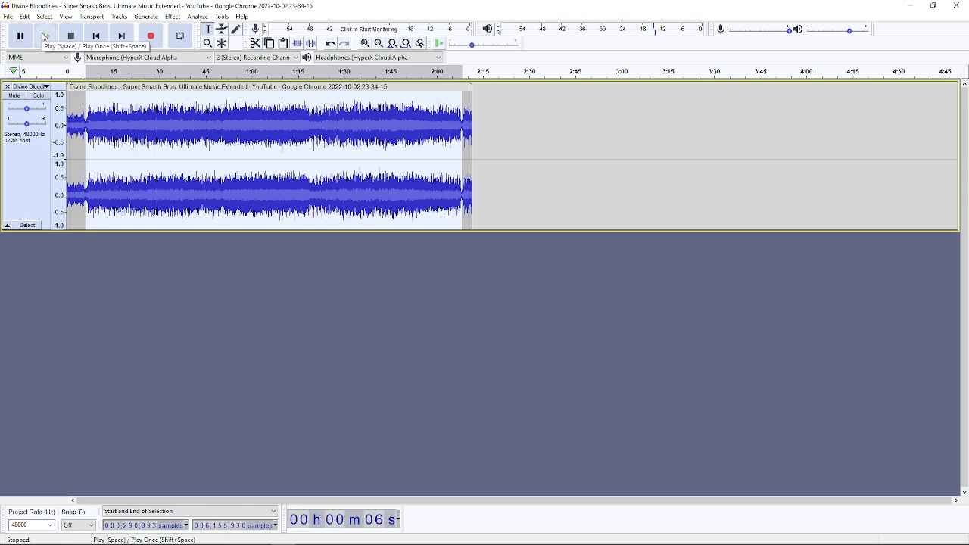
Step: Enable looping for the selected section and play it across the loop join from near its end
click(181, 37)
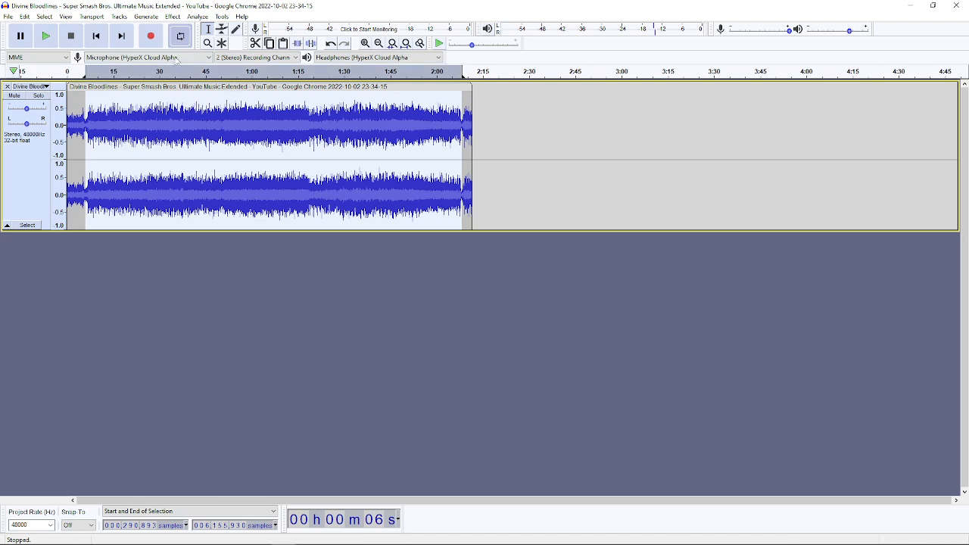
click(43, 38)
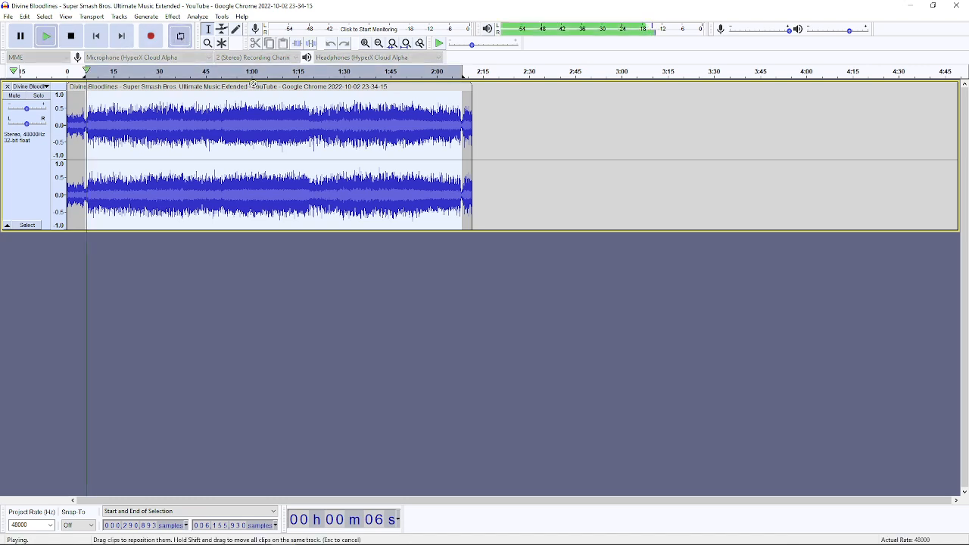
click(454, 71)
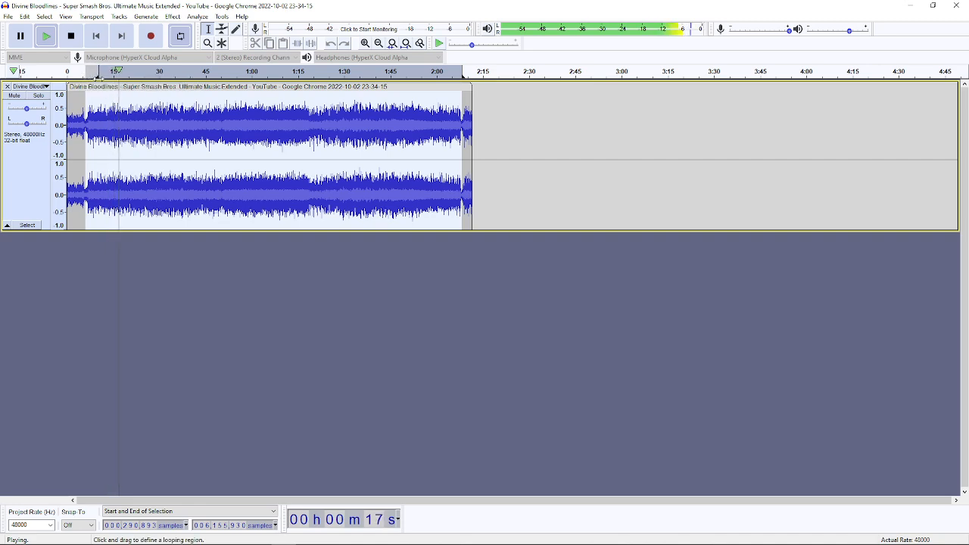
Step: Move the loop start to about 0:08, place the cursor there, and play the audio around that point
scroll(91, 119, up, 2)
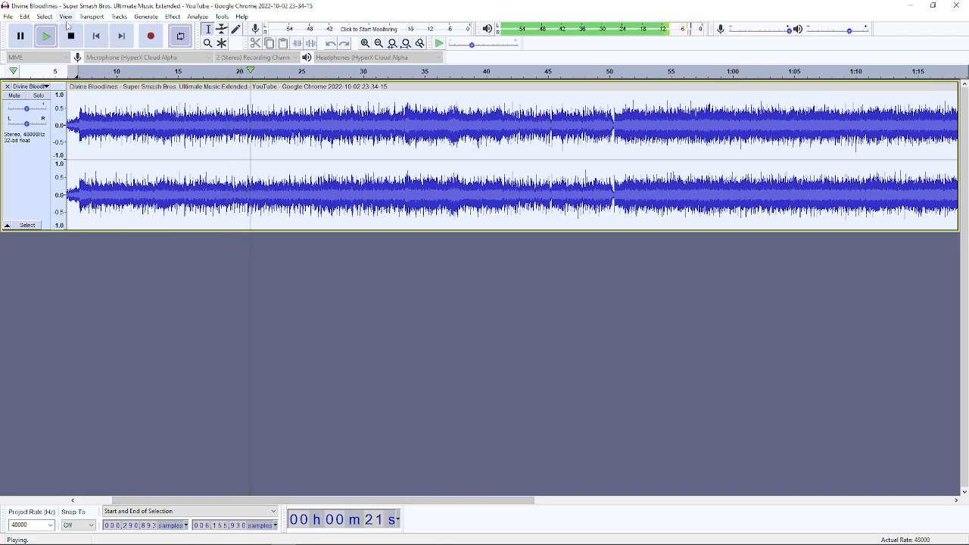
click(27, 44)
drag(432, 501, 370, 500)
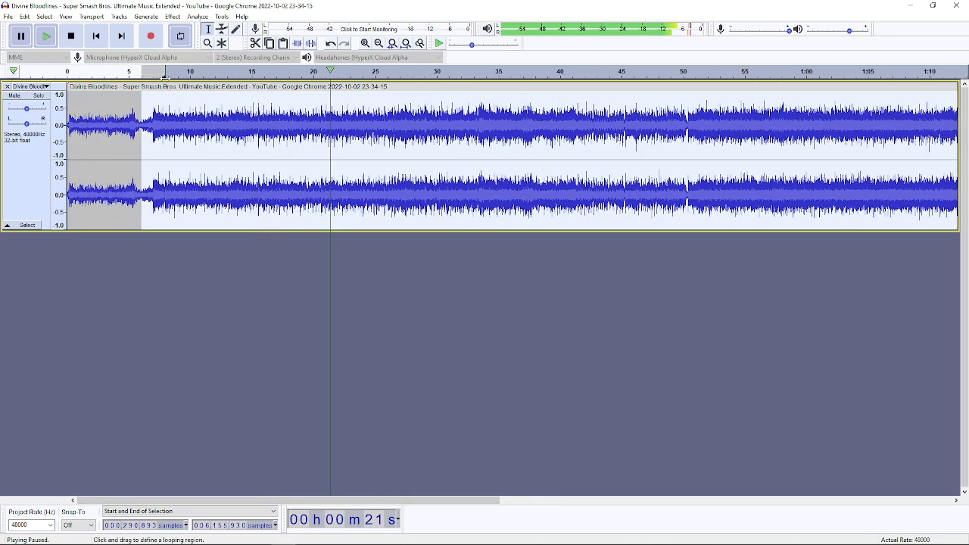
click(165, 117)
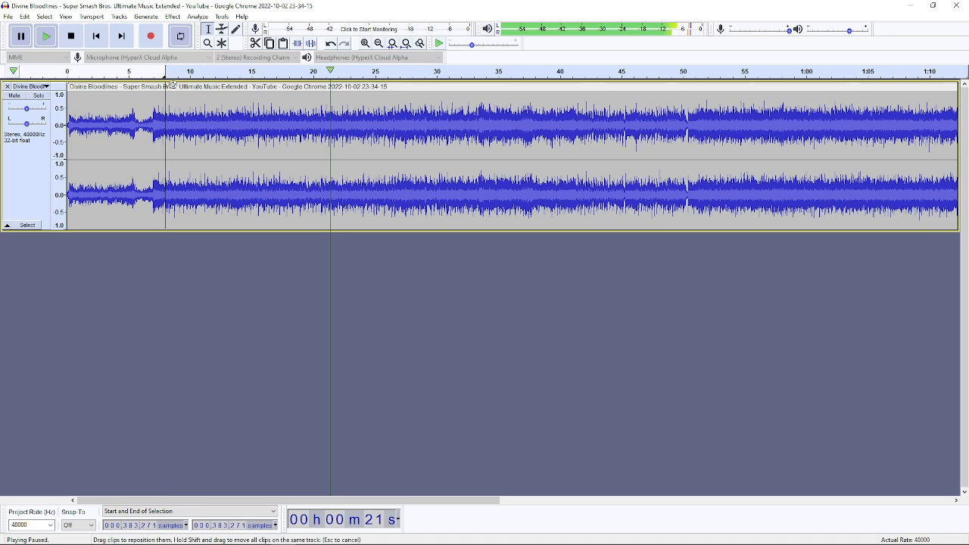
click(174, 72)
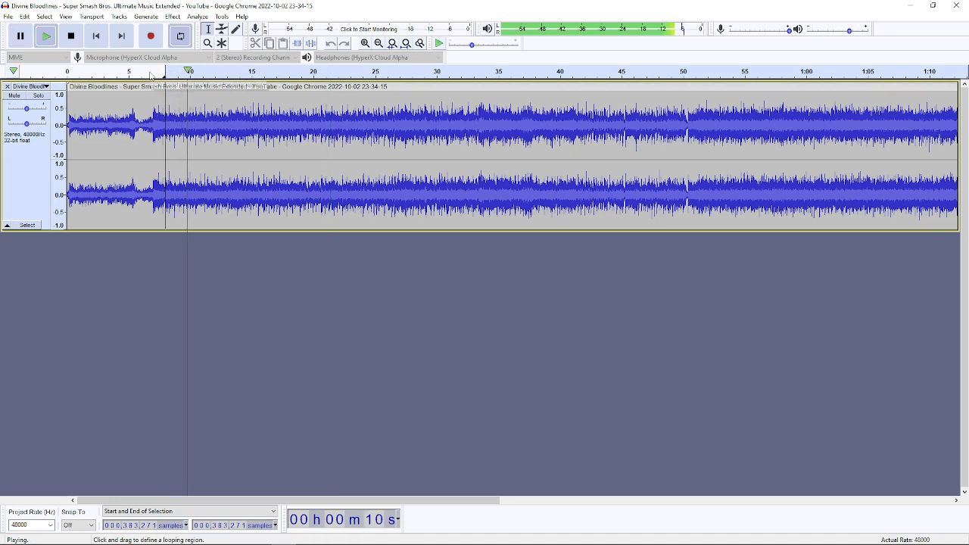
click(150, 72)
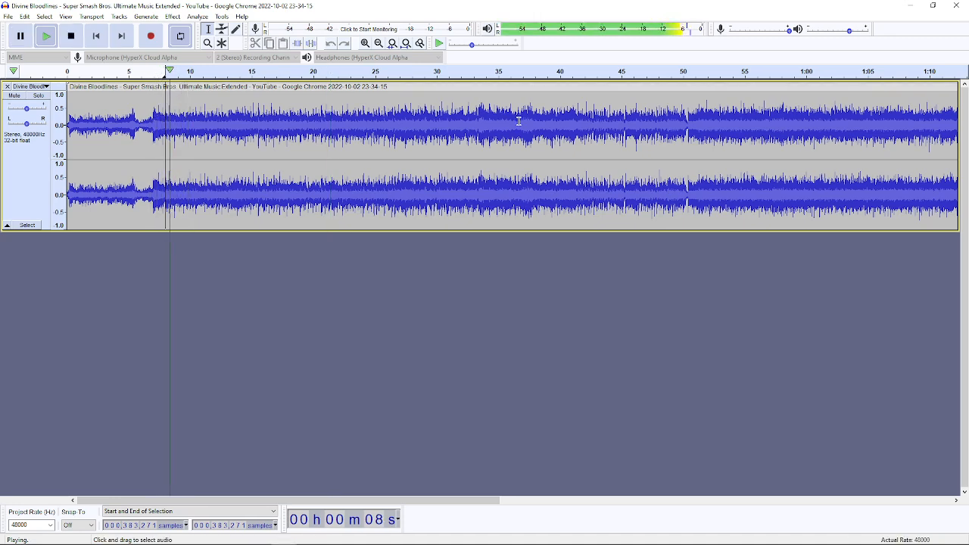
Step: Set the loop end to about 2:10 and play repeatedly from just before it to test the join
scroll(518, 121, down, 1)
click(848, 72)
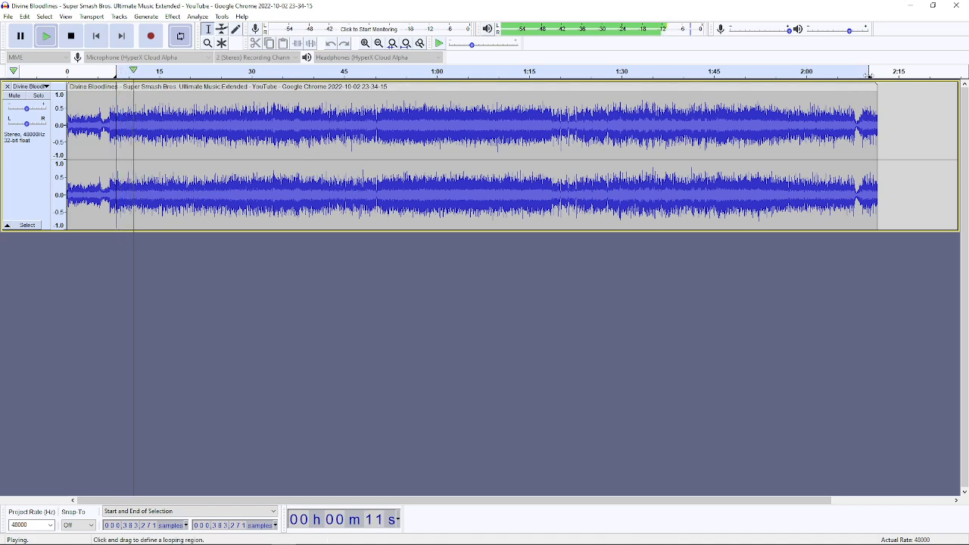
click(860, 72)
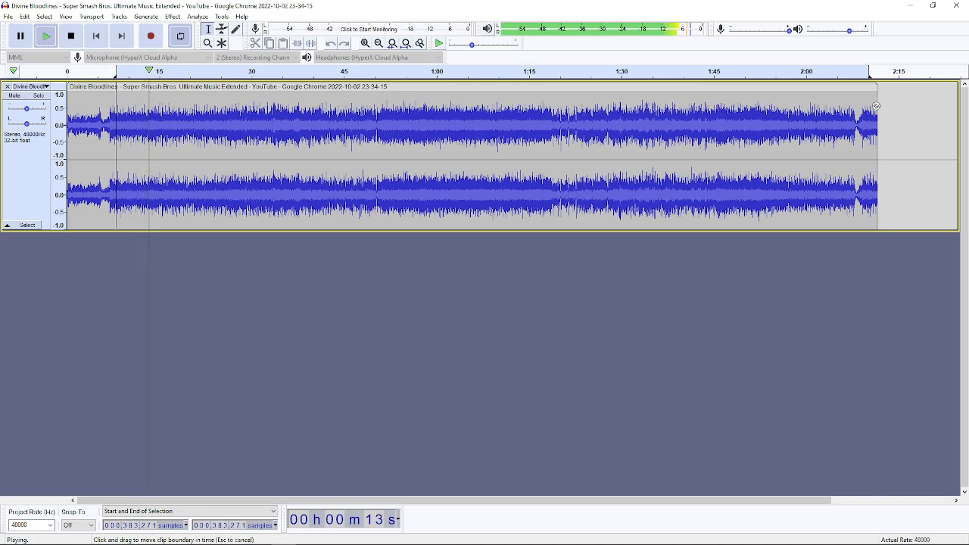
click(861, 73)
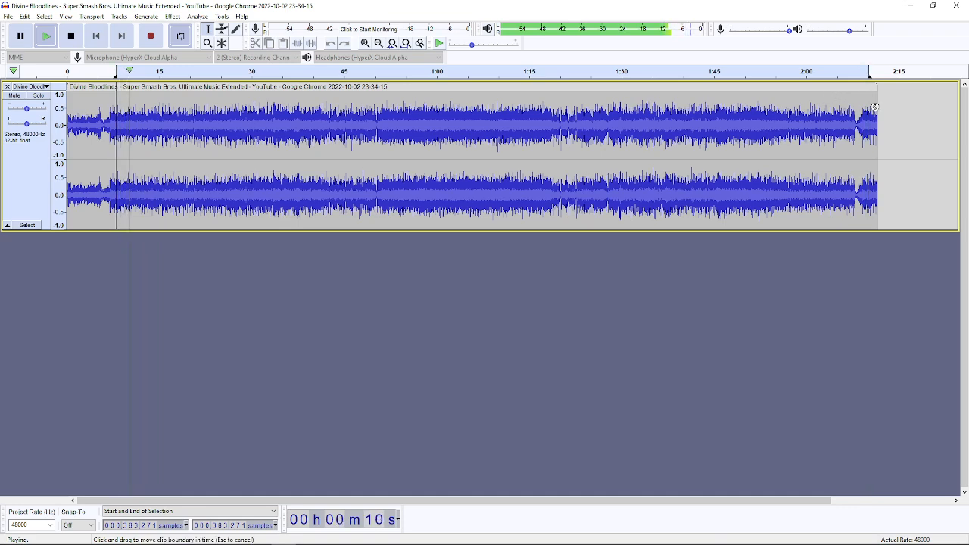
Step: Pause playback and examine the waveform closely around the loop start near 0:08
key(ctrl+1)
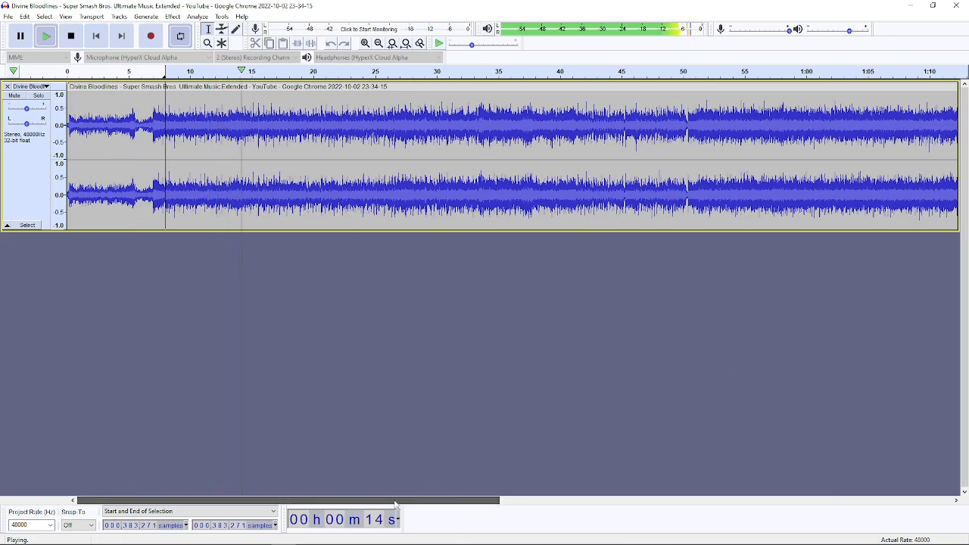
key(ctrl+1)
key(ctrl+1)
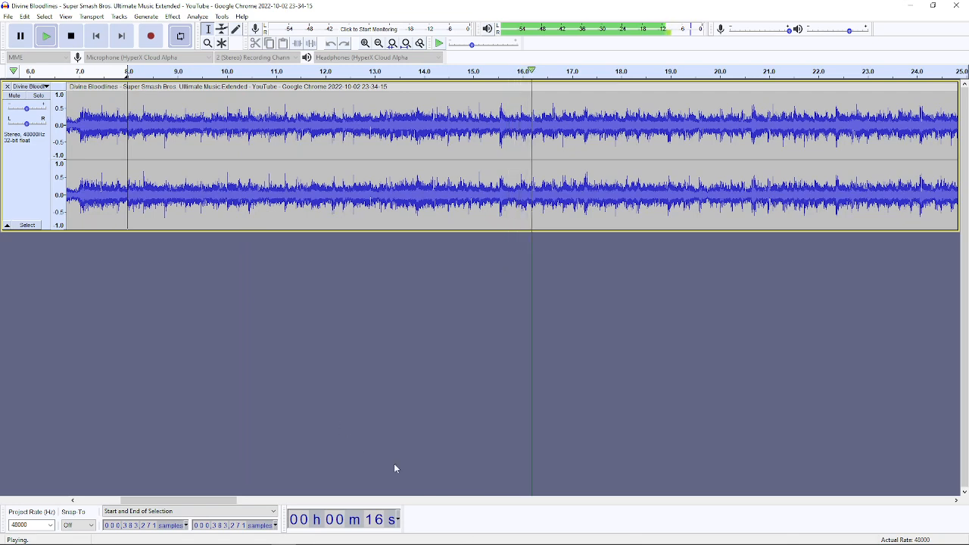
click(16, 36)
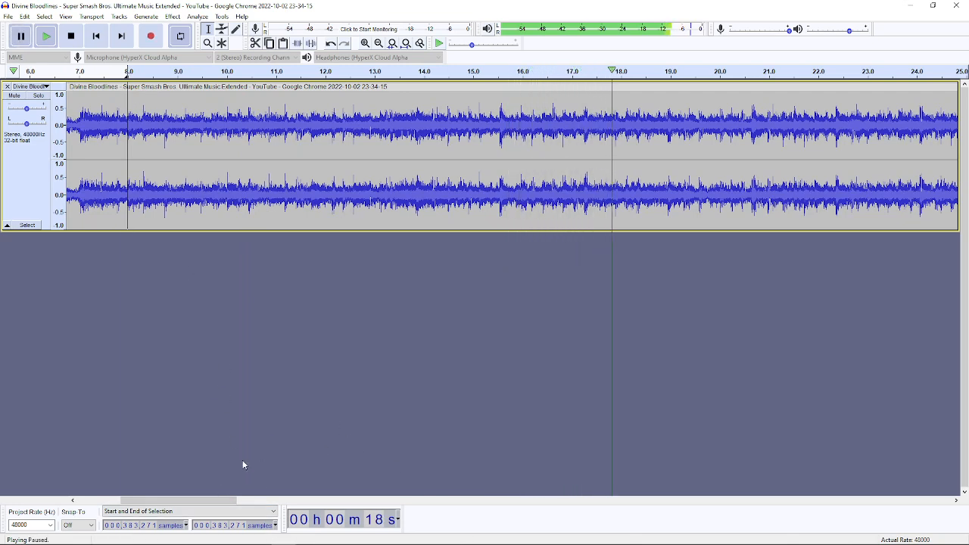
drag(221, 500, 191, 500)
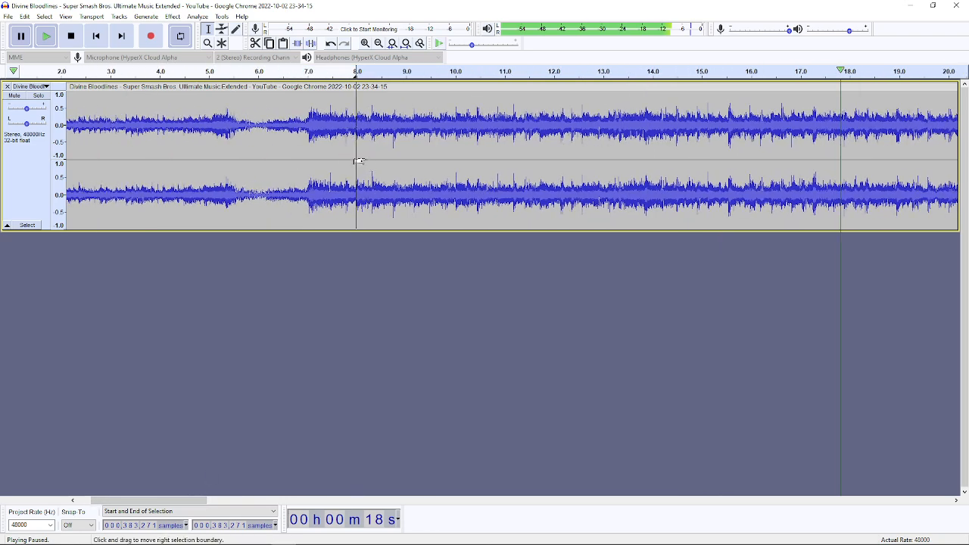
scroll(354, 151, up, 1)
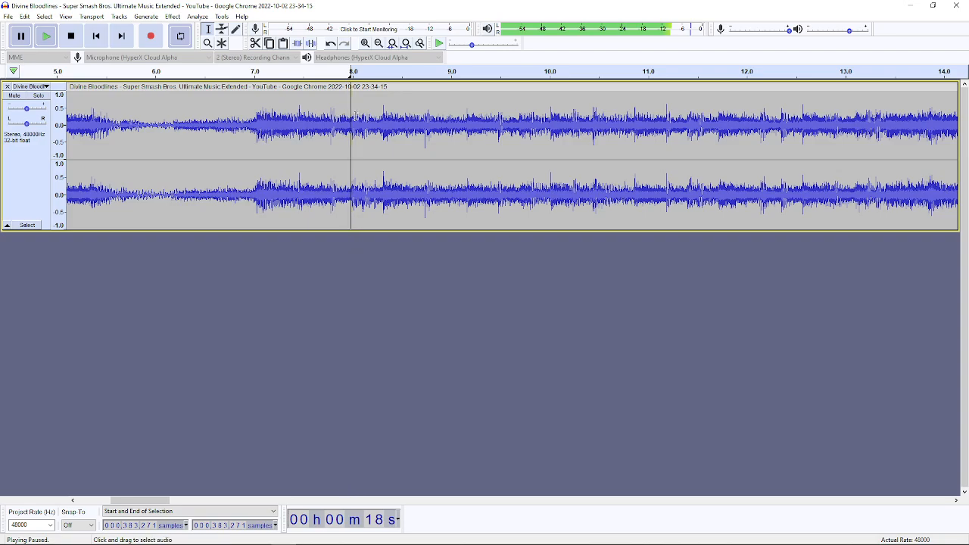
Step: Delete the audio from the loop end at about 2:10.1 to the end of the track
drag(139, 499, 920, 481)
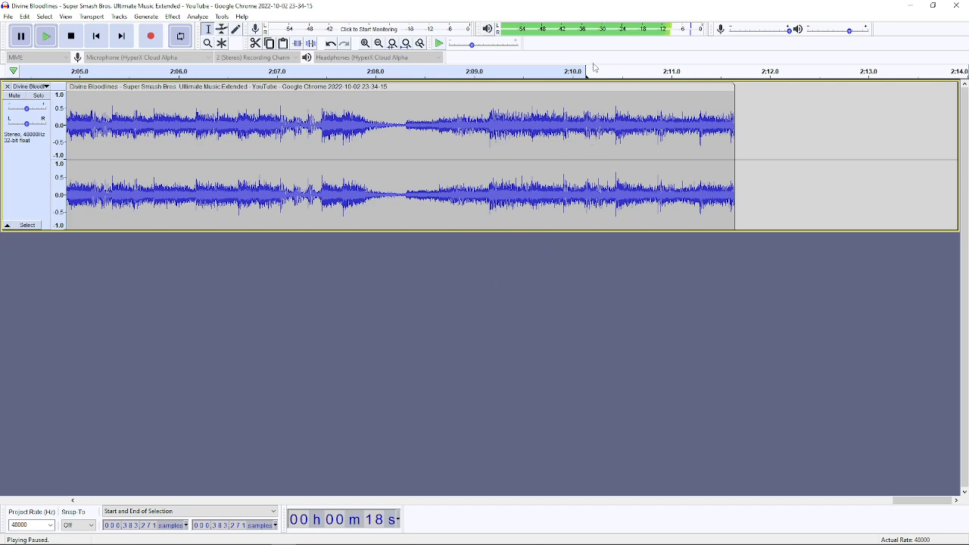
ctrl+scroll(586, 129, down, 1)
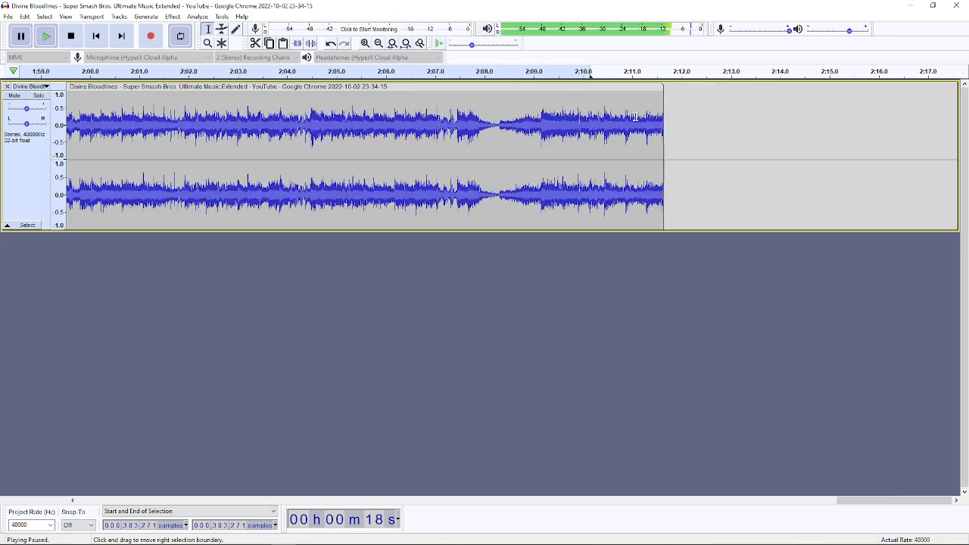
click(590, 127)
drag(590, 133, 685, 137)
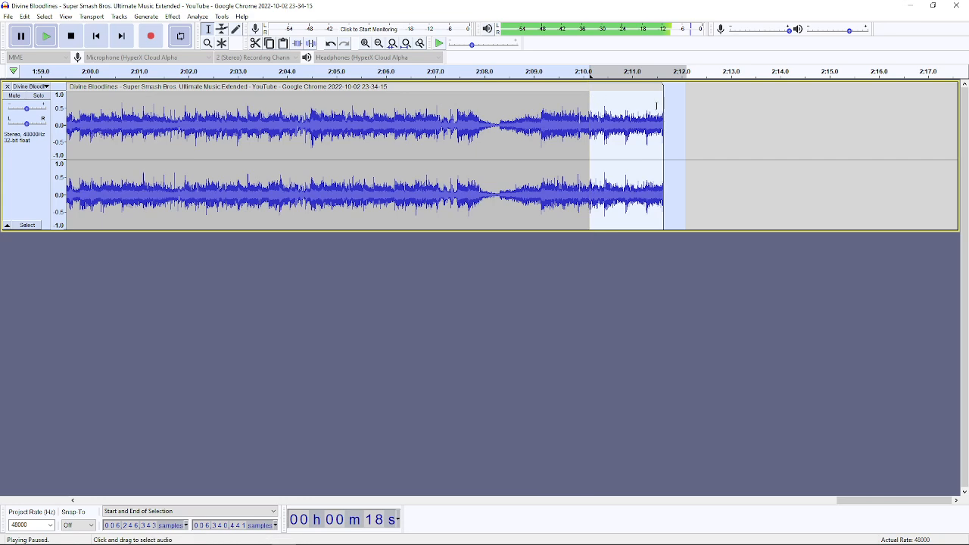
key(Delete)
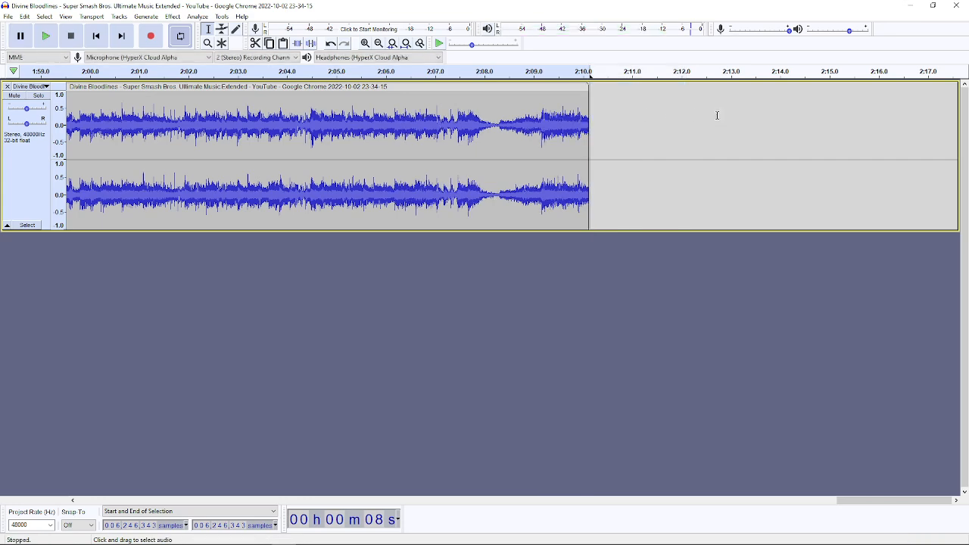
Step: Select from the loop start near 0:08 past the track's end to read the loop positions in samples, and clear the selection
drag(872, 501, 105, 427)
drag(277, 382, 253, 384)
key(ctrl+f)
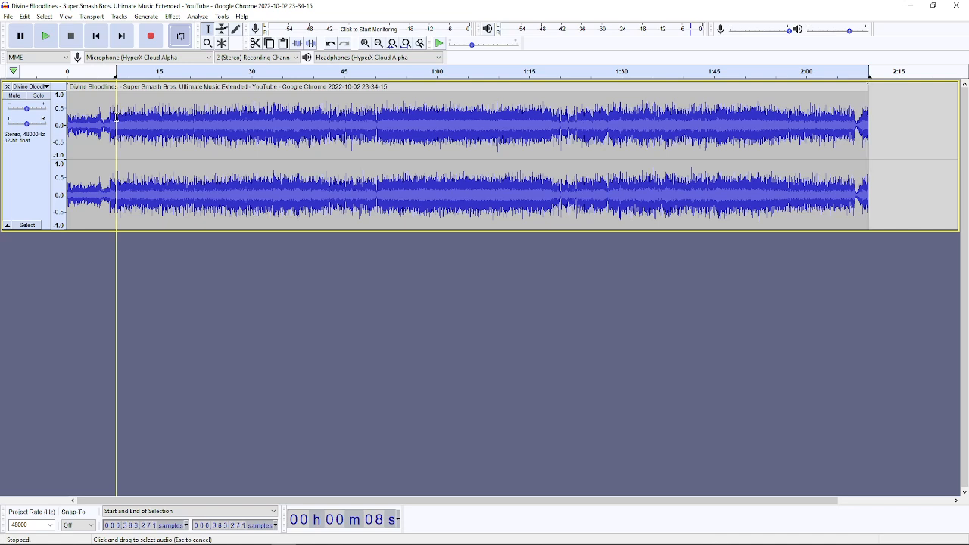
drag(116, 117, 885, 176)
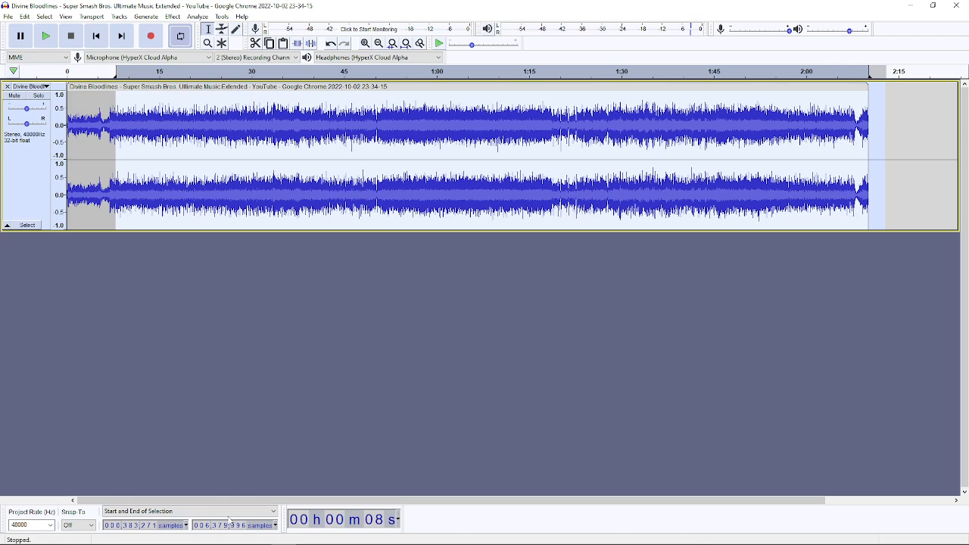
click(182, 525)
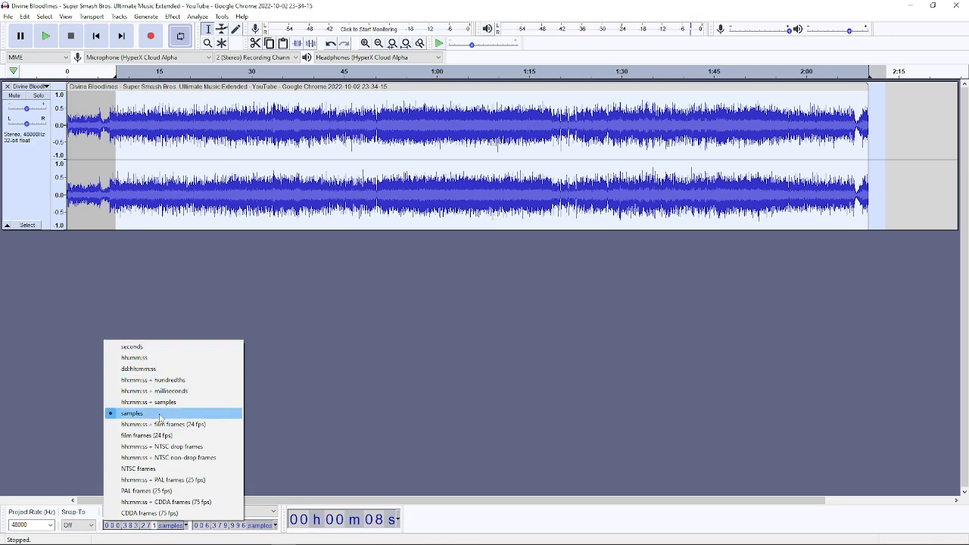
click(326, 383)
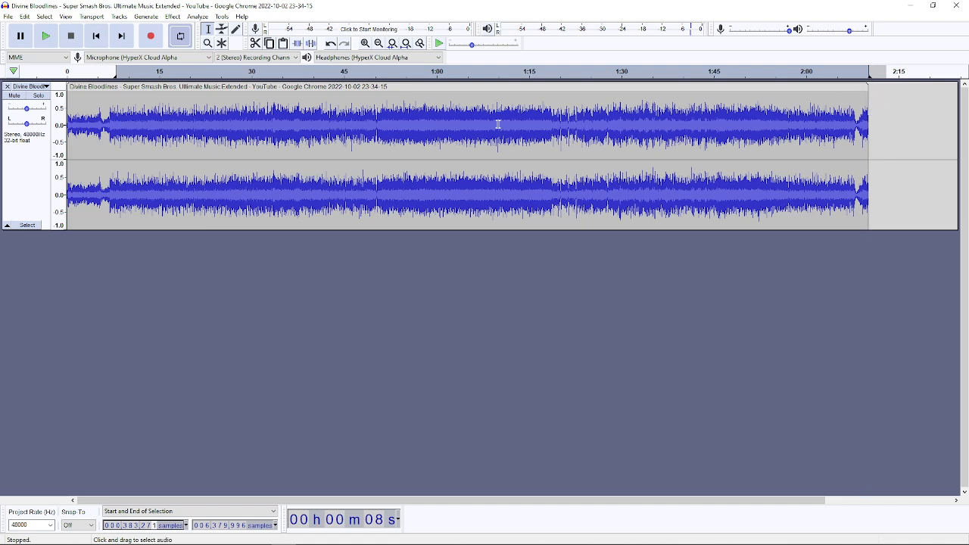
Step: Start exporting the track as WAV and set the destination to the WAV folder inside WAV to MSF tool on the Desktop
click(7, 16)
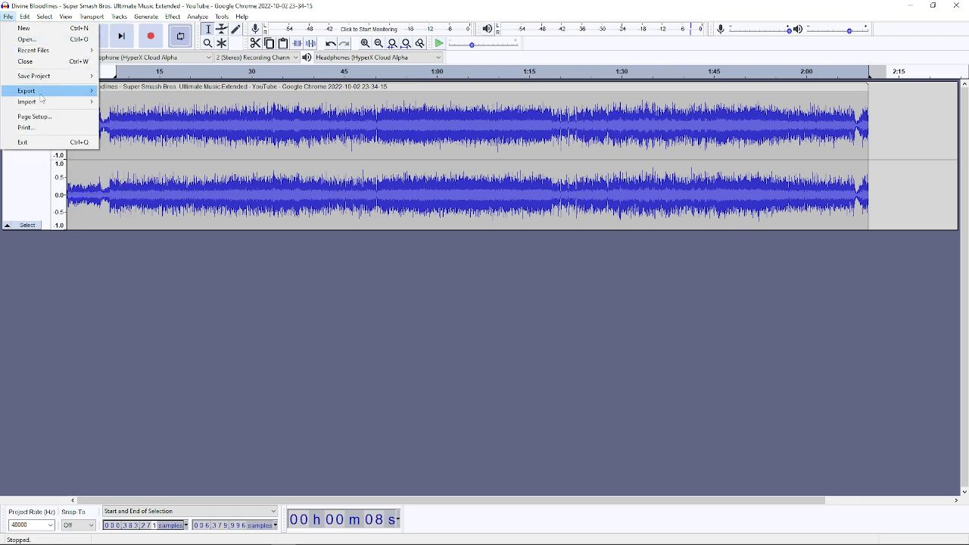
mouse_move(44, 94)
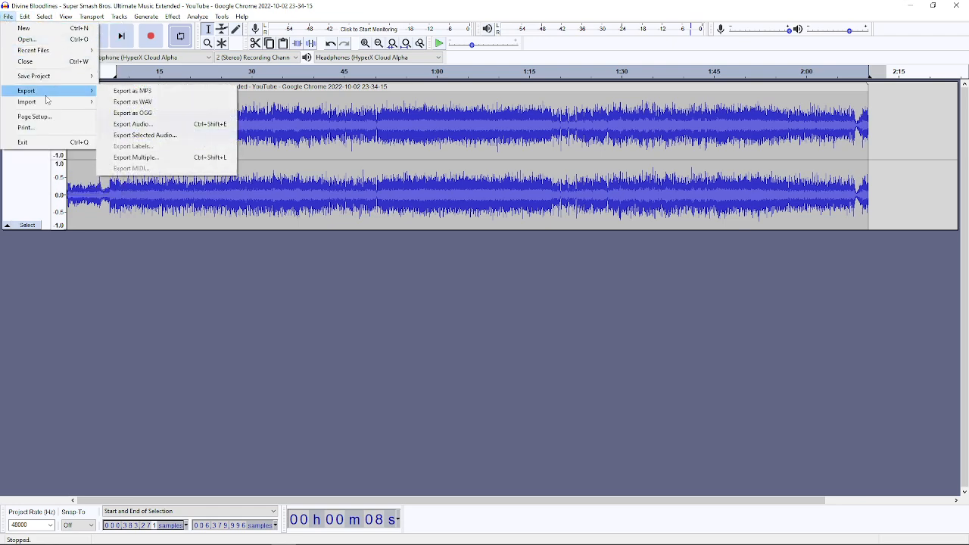
click(190, 107)
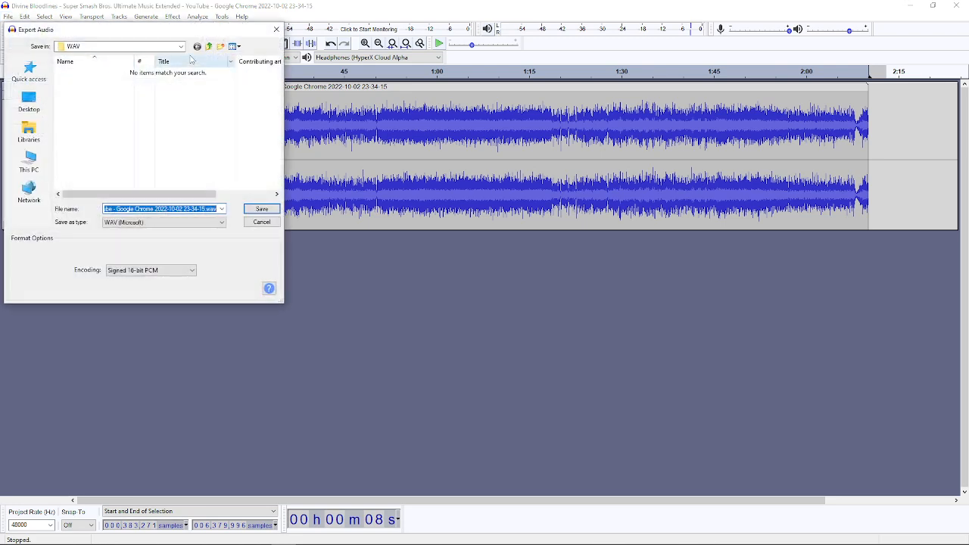
click(181, 47)
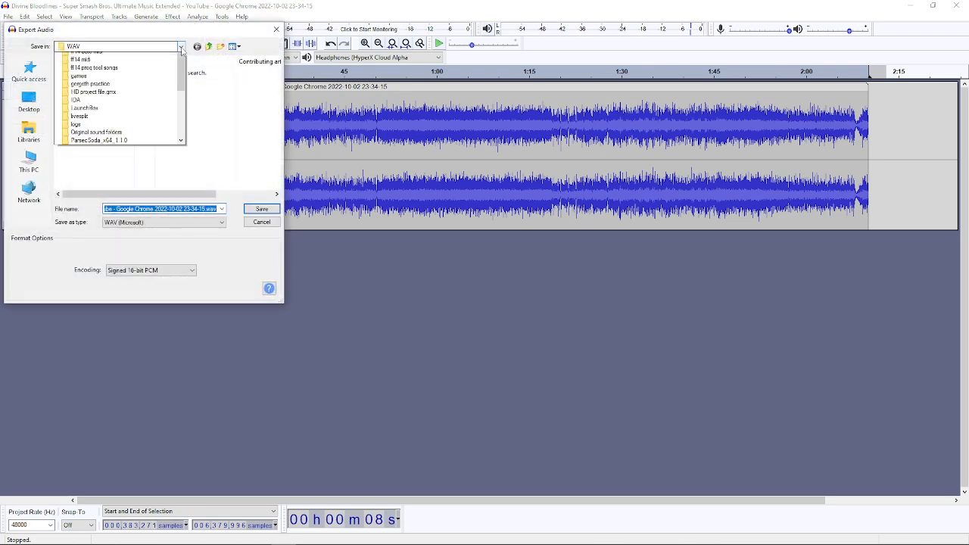
scroll(122, 152, up, 2)
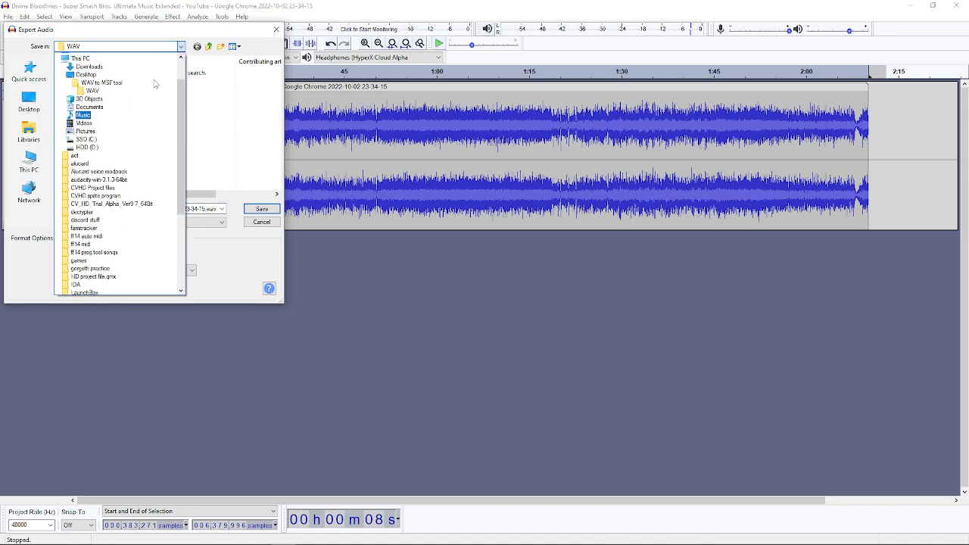
click(107, 91)
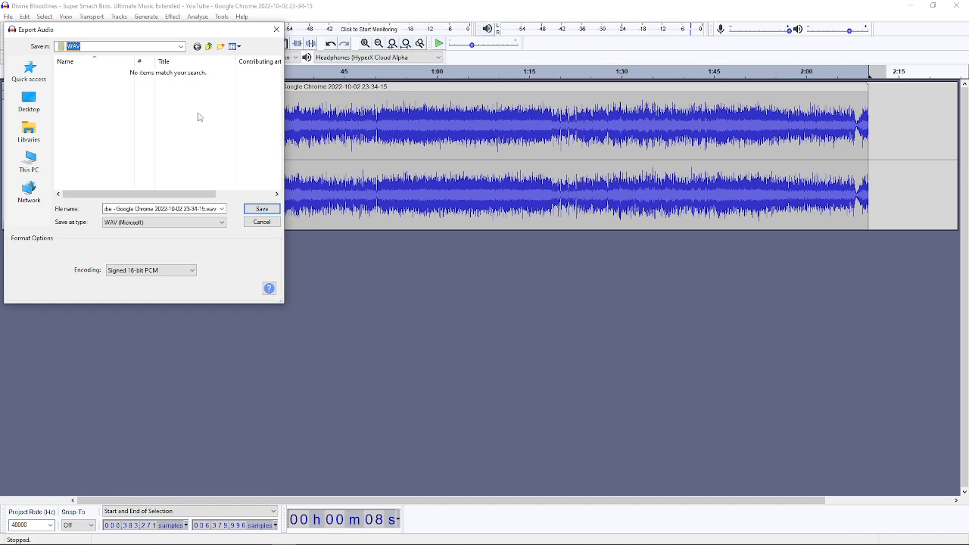
Step: Name the exported file bloodlines, save it as 16-bit WAV, and accept the metadata tags as they are
click(165, 207)
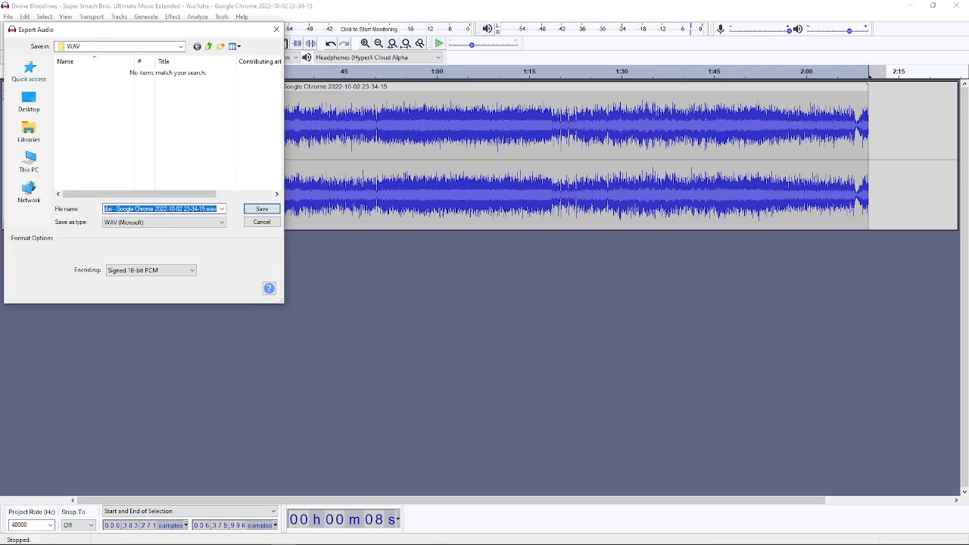
text(blo)
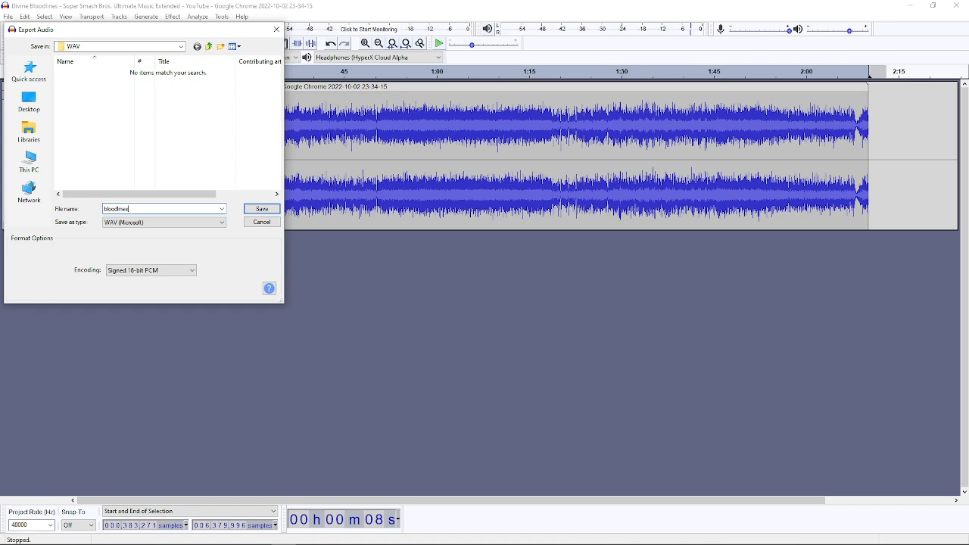
text(odlines)
click(249, 208)
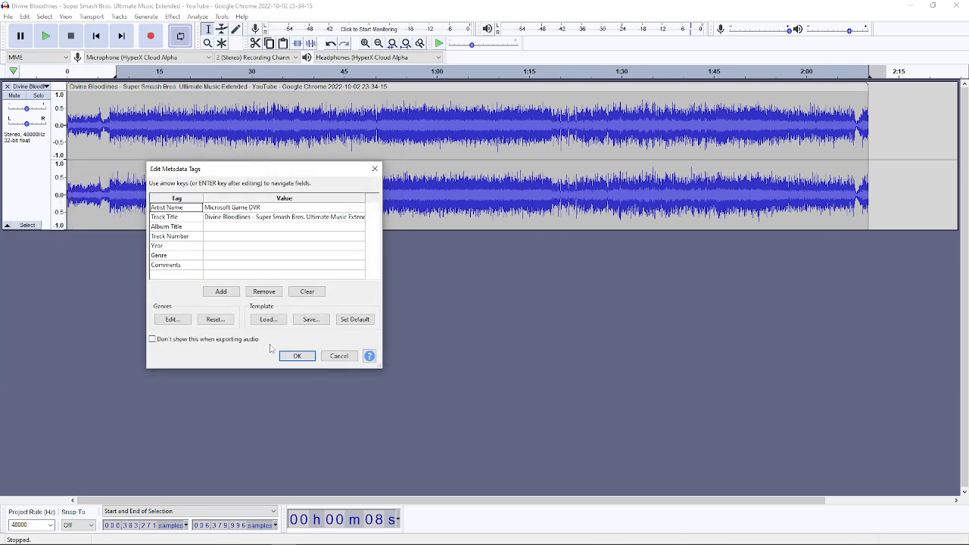
click(297, 354)
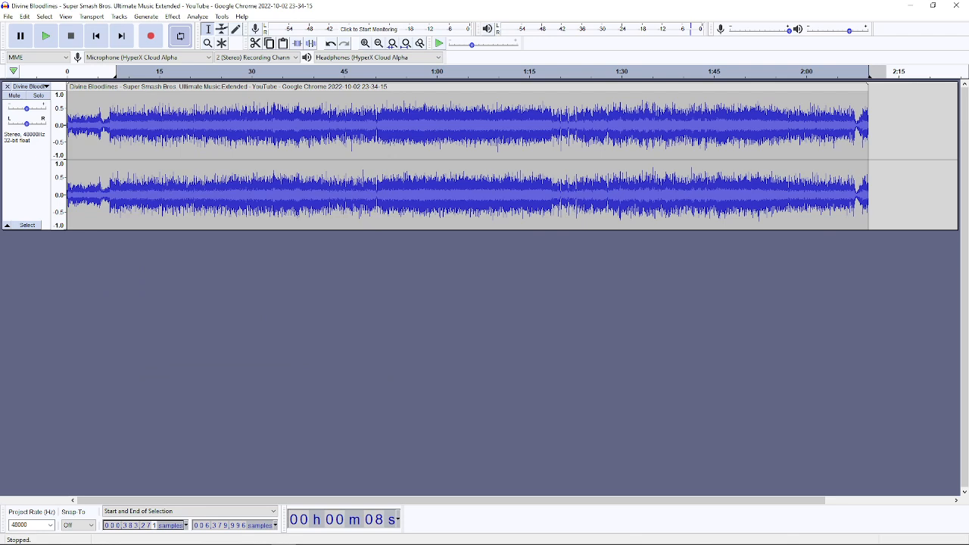
Step: Switch to File Explorer and check the contents of the WAV and MSF folders in WAV to MSF tool
key(alt+Tab)
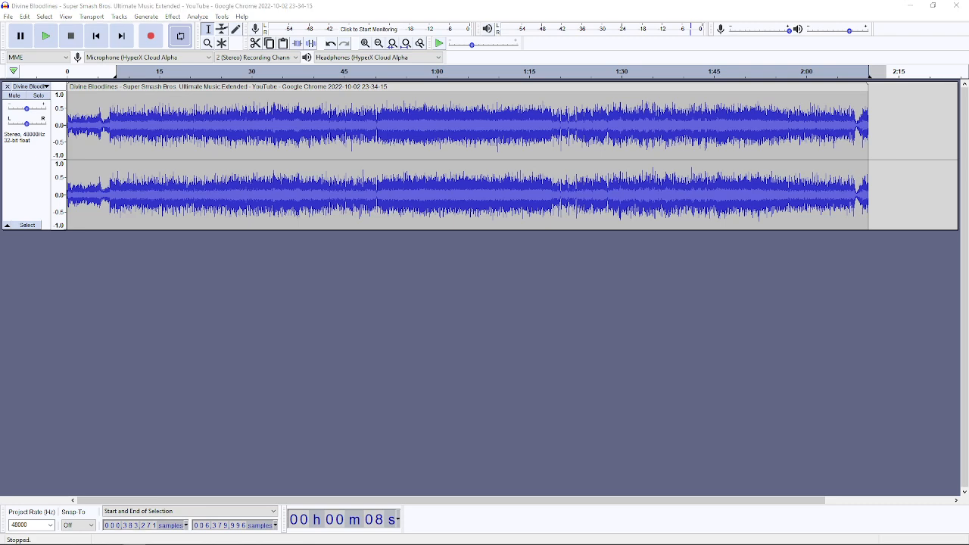
drag(0, 264, 492, 145)
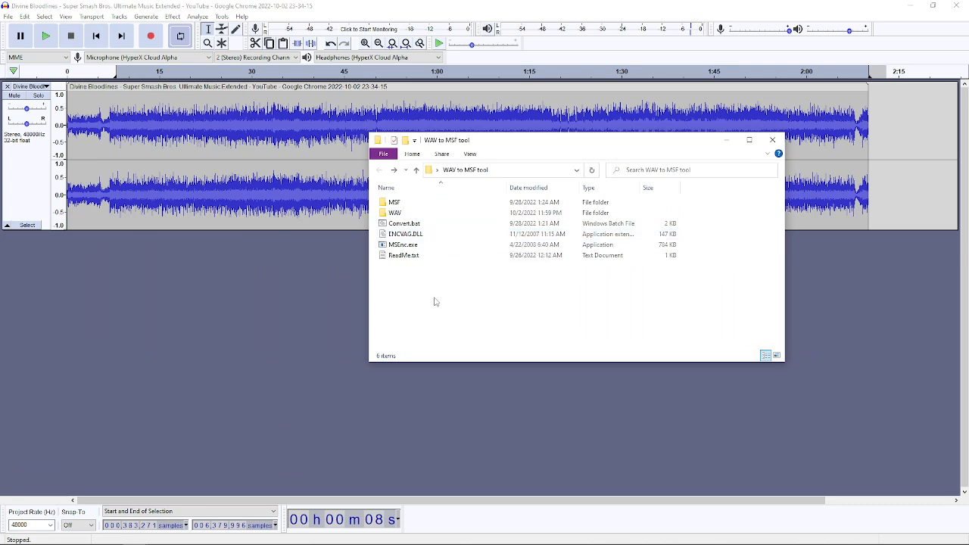
double_click(402, 213)
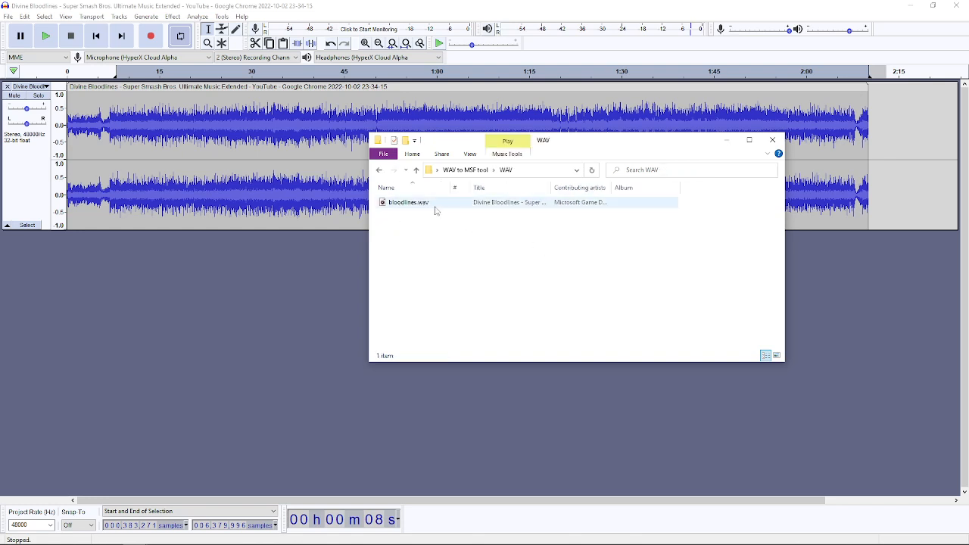
click(380, 172)
click(404, 204)
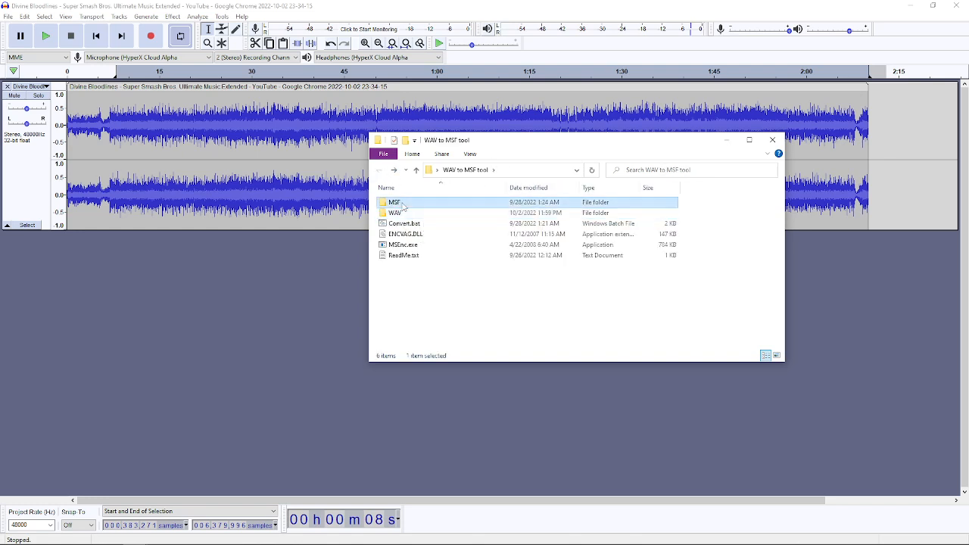
double_click(404, 204)
click(380, 170)
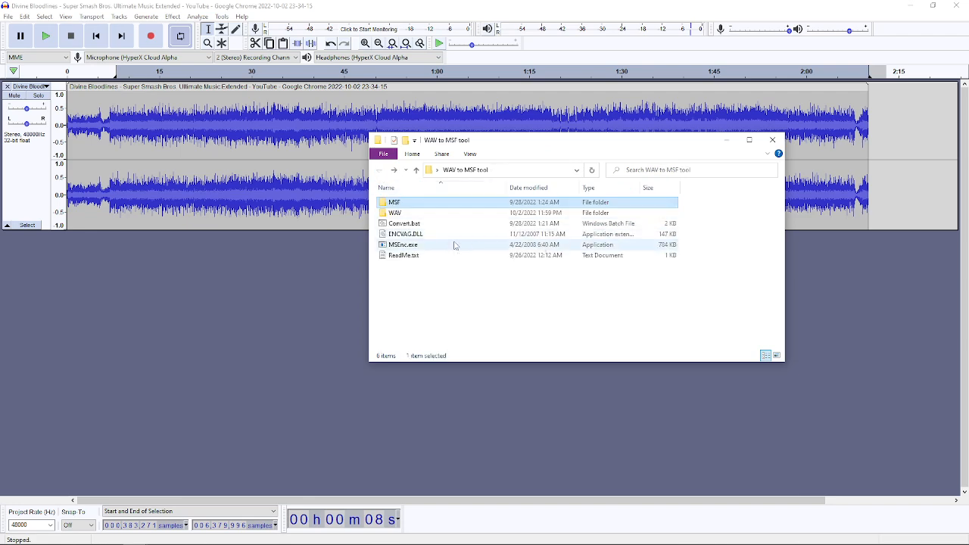
click(447, 305)
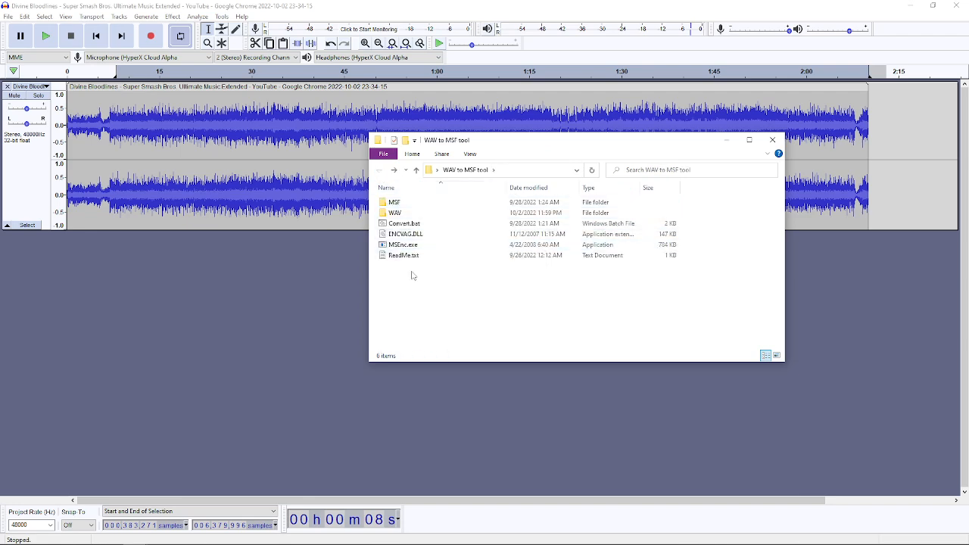
Step: Run Convert.bat, keeping the MSF folder's contents (n) and choosing single file conversion (s) with a loop (y)
double_click(420, 226)
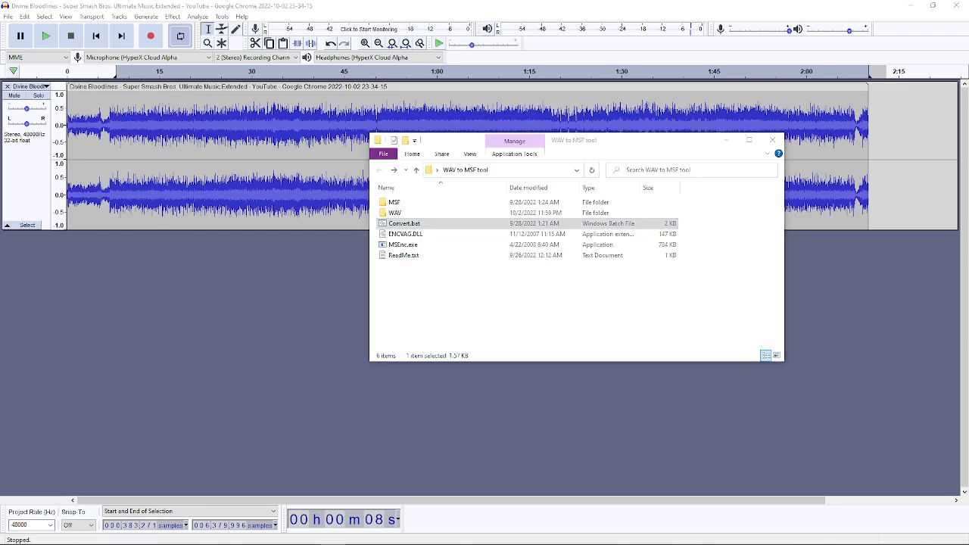
drag(380, 153, 600, 141)
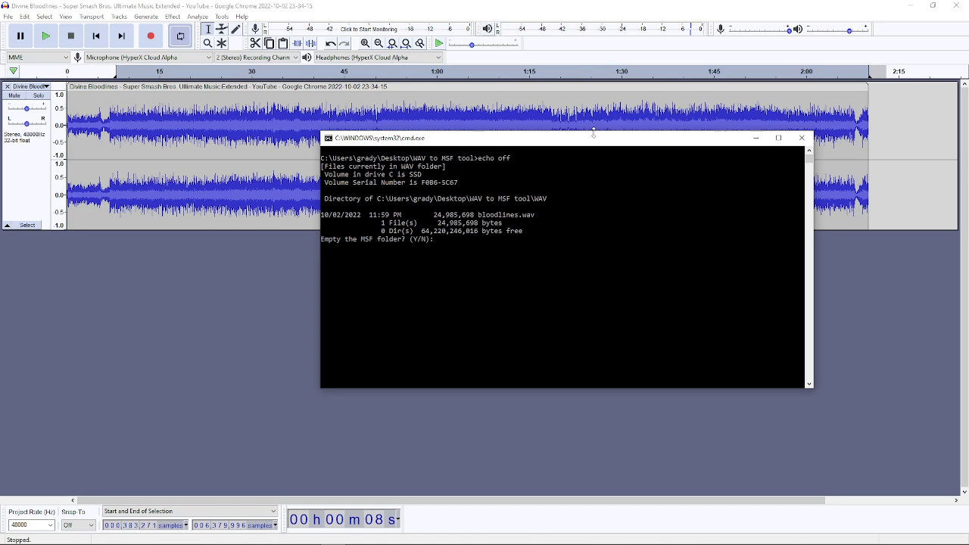
key(Return)
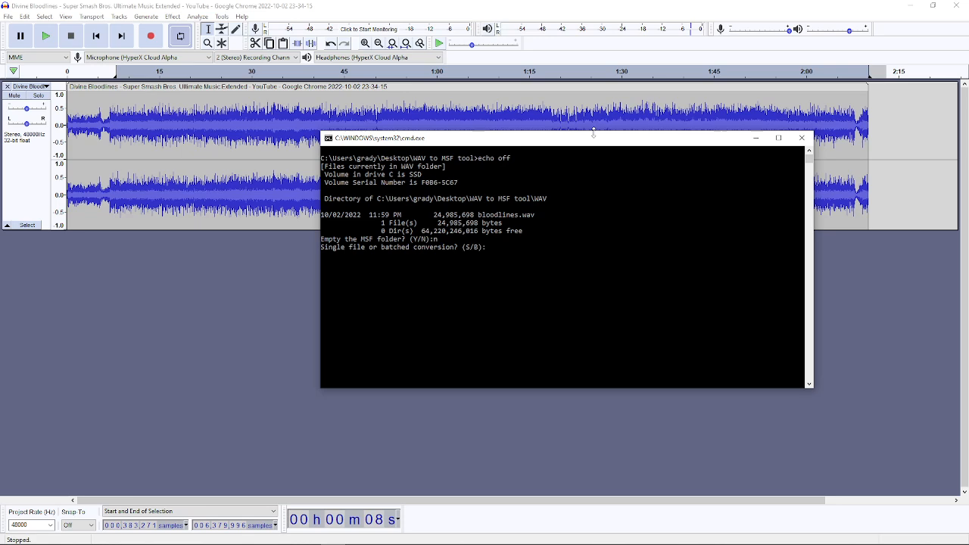
key(Return)
text(y)
key(Return)
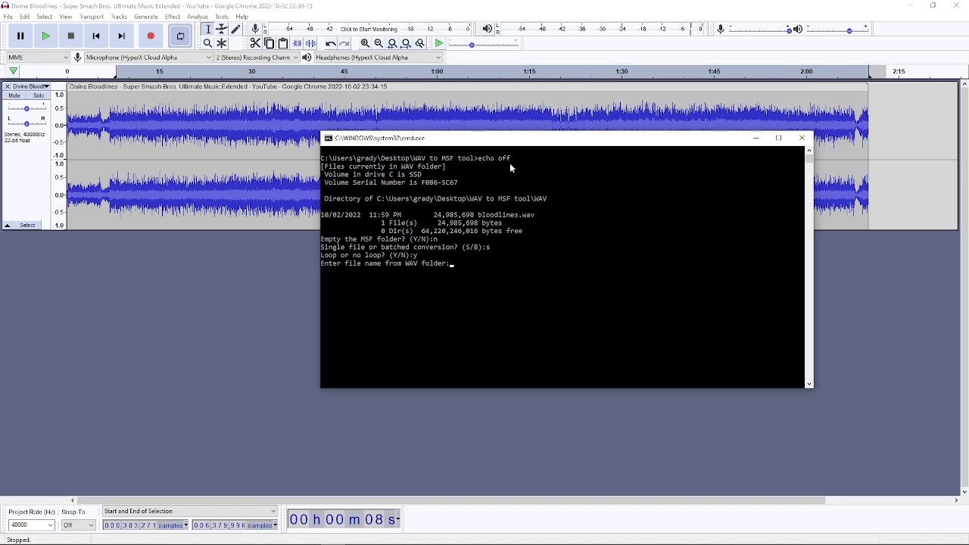
Step: Convert the file bloodlines with its loop start at sample 383271, confirm the conversion, and close the finished converter
text(bloodlines)
key(Return)
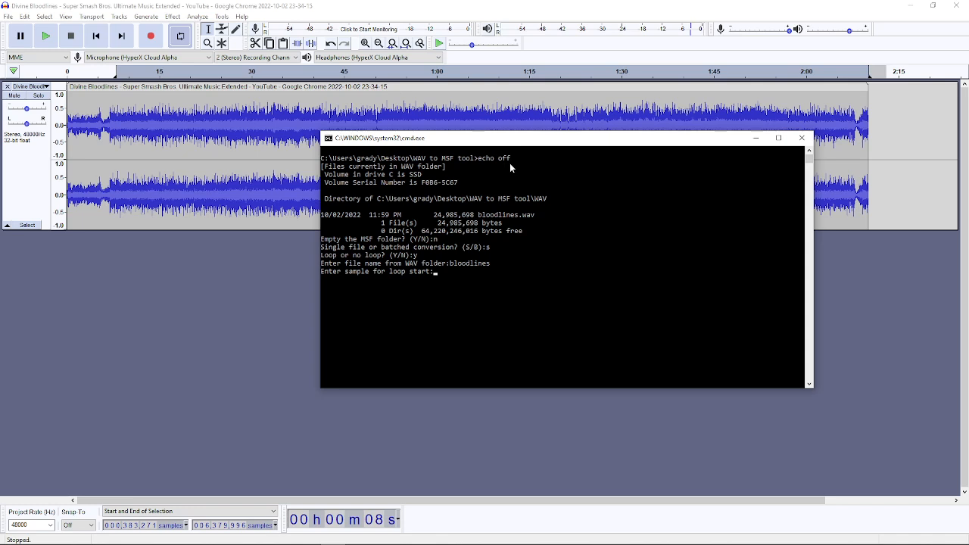
text(383271)
key(Return)
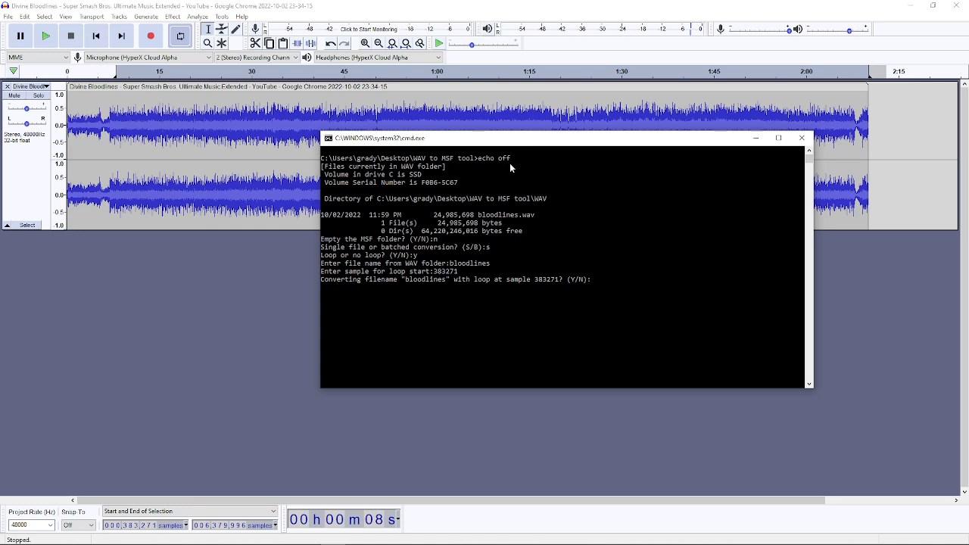
text(y)
key(Return)
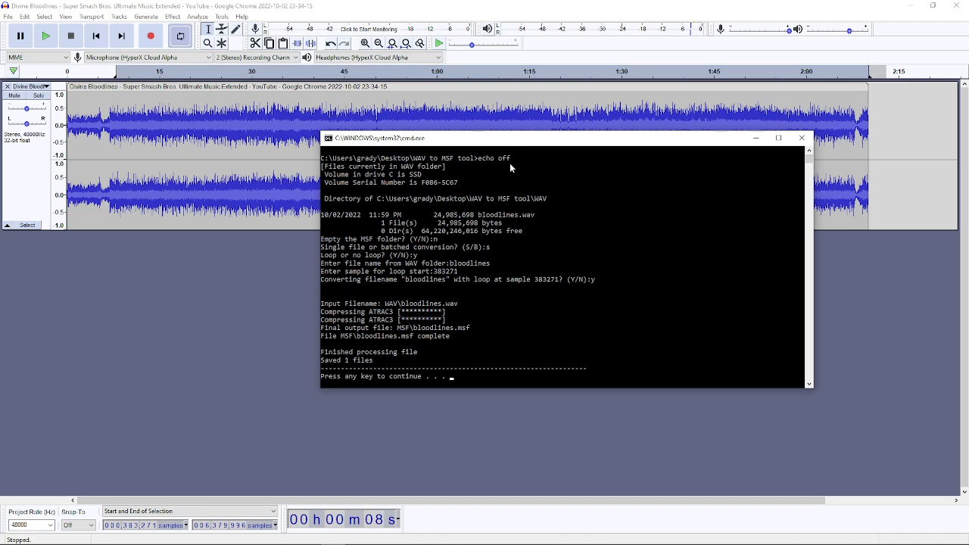
key(Return)
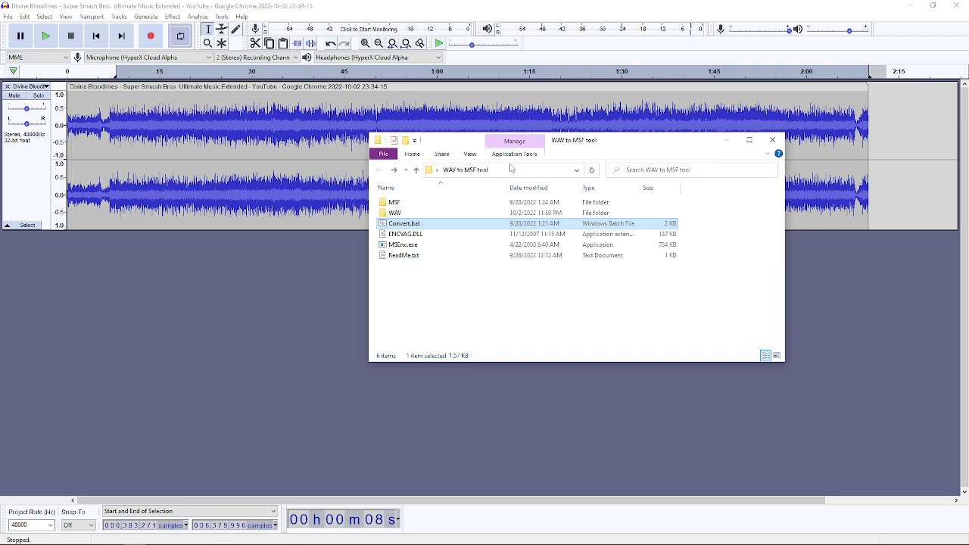
Step: Open the MSF folder containing bloodlines.msf and place its window beside the game's data folder window
double_click(420, 203)
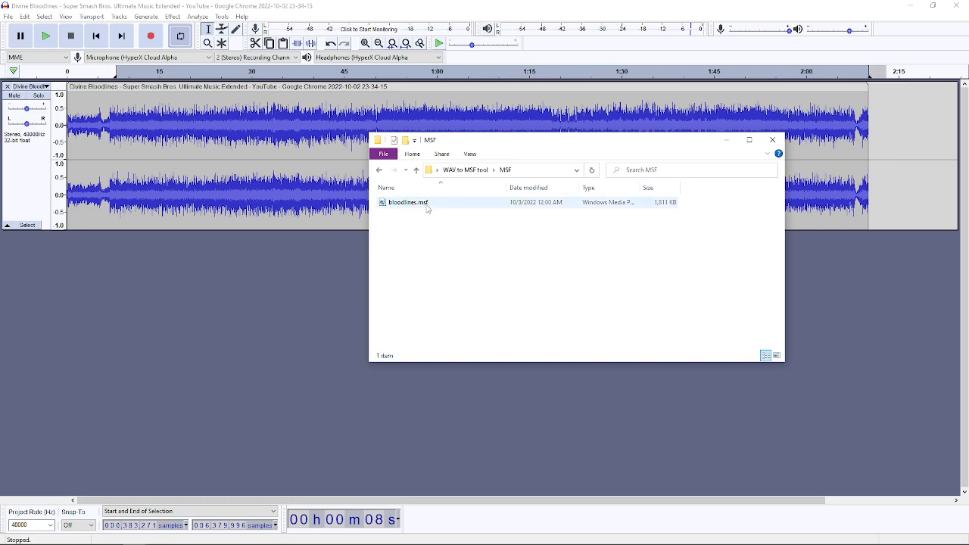
mouse_move(427, 210)
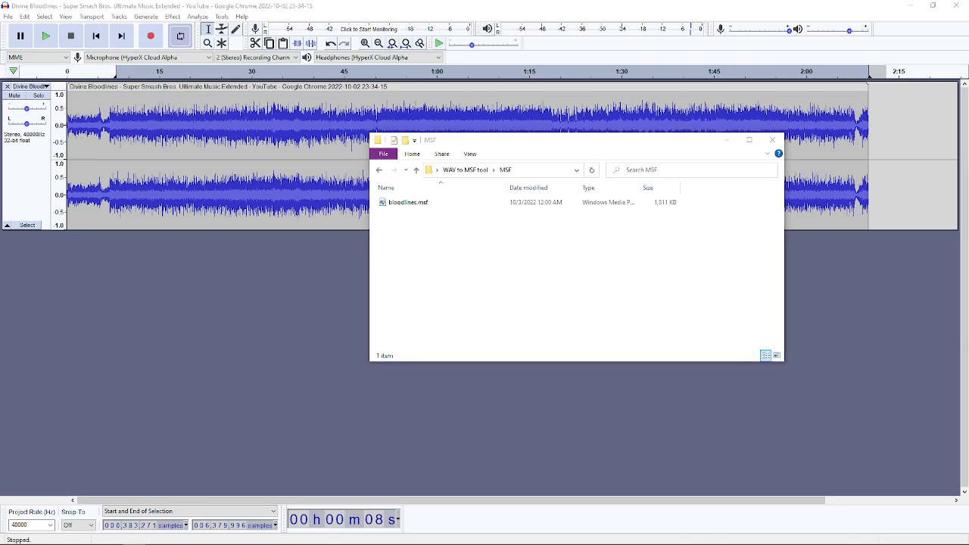
drag(0, 104, 174, 61)
drag(550, 144, 656, 84)
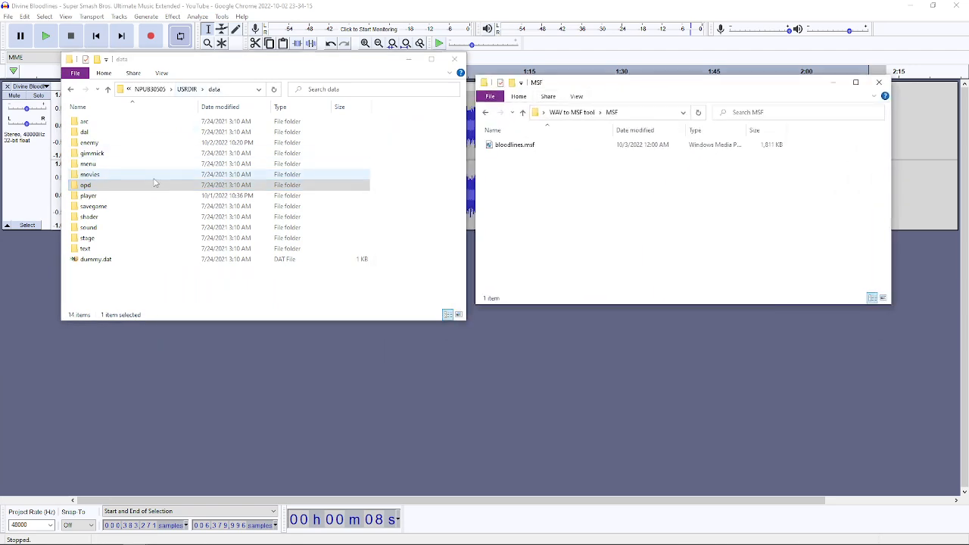
Step: Go up from the game's data folder through NPUB30505 and game to the ps3 emulator folder
click(150, 89)
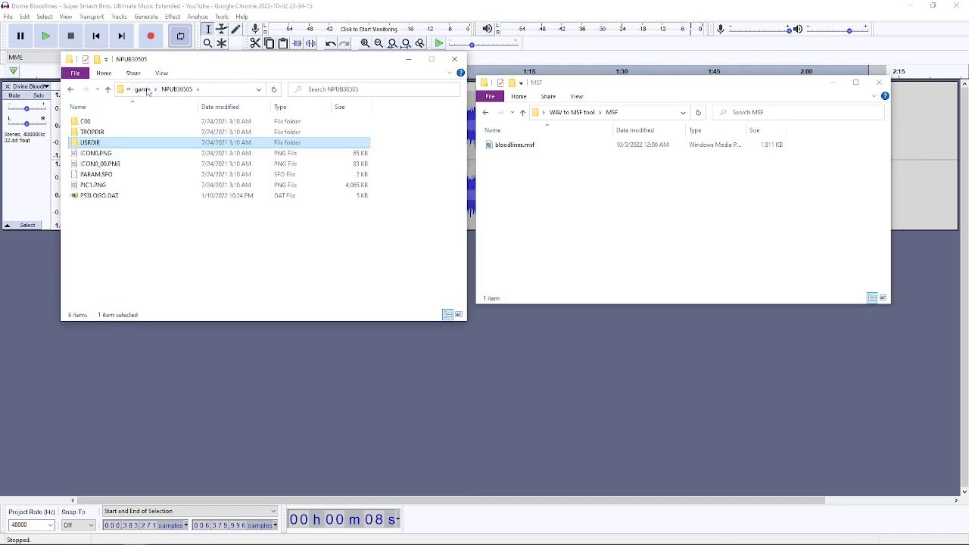
click(148, 91)
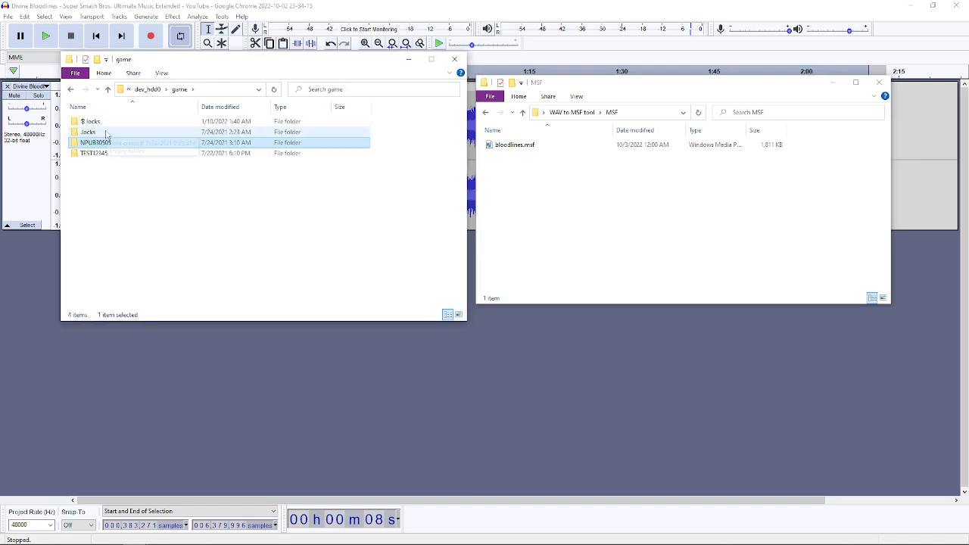
click(152, 90)
click(157, 89)
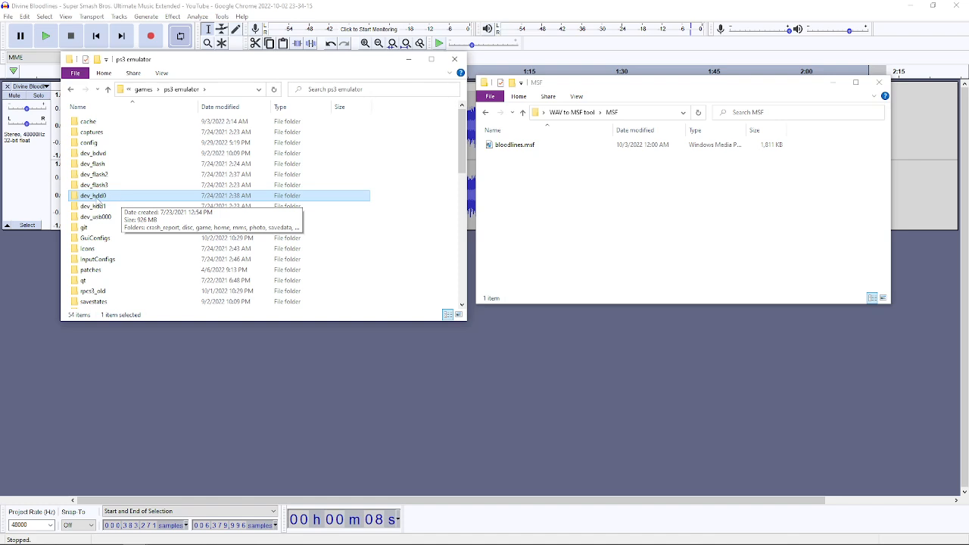
Step: Open the game's sound folder through dev_hdd0, game, NPUB30505, USRDIR and data
double_click(101, 199)
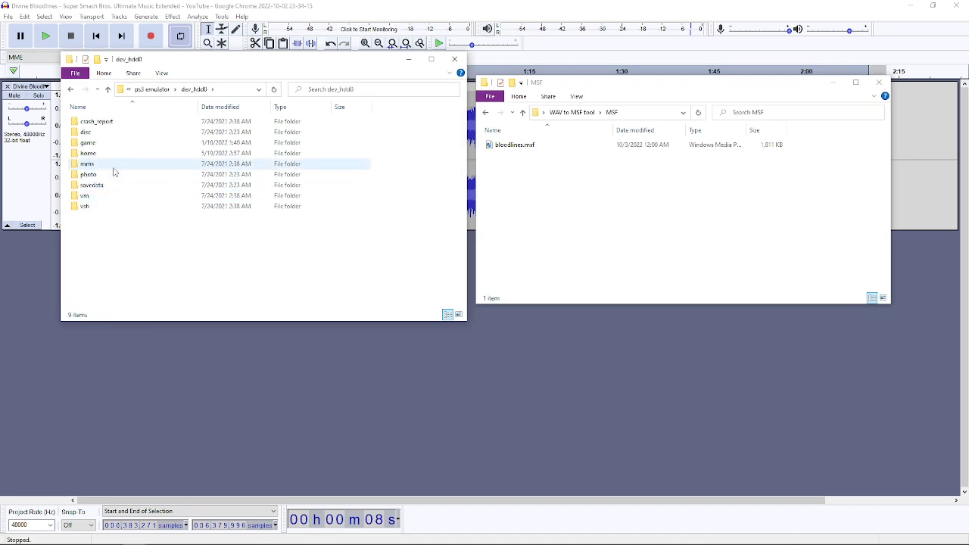
double_click(112, 146)
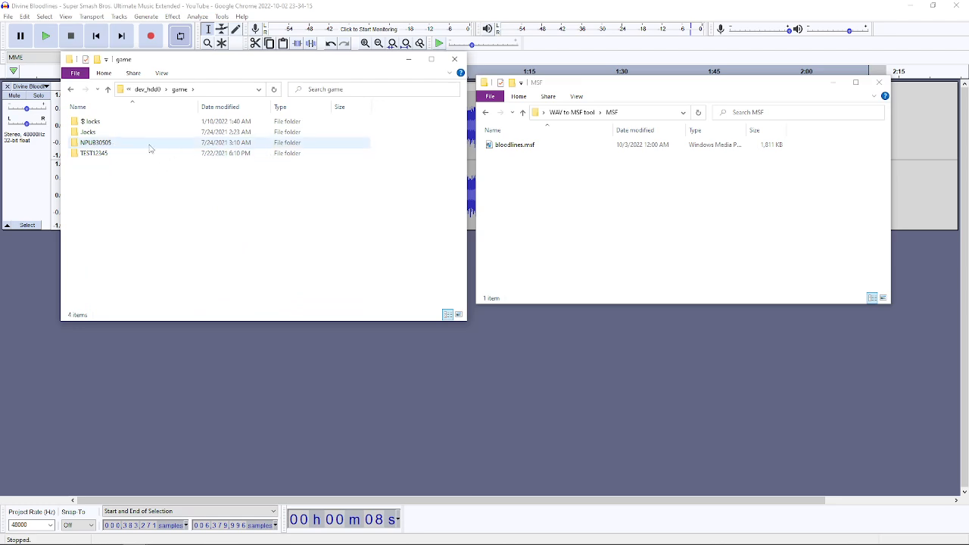
mouse_move(134, 152)
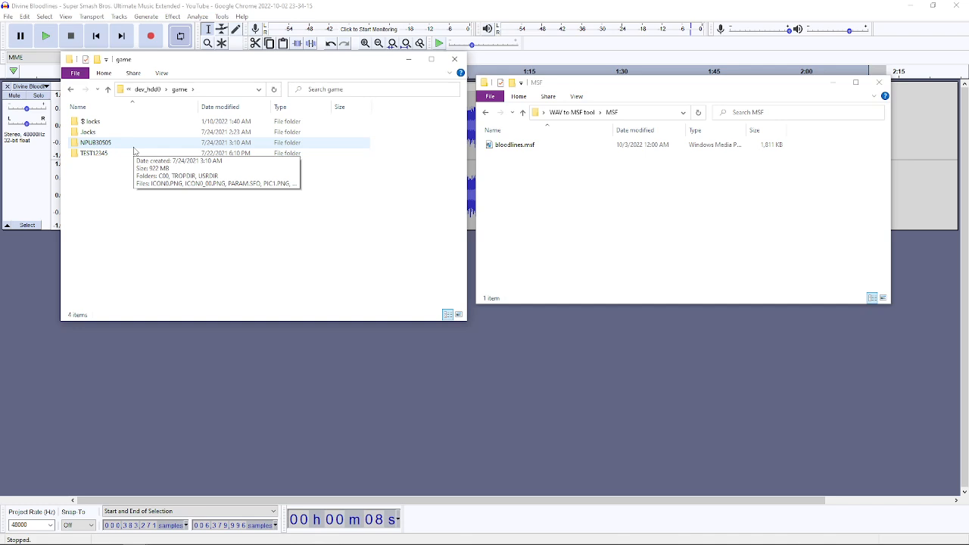
double_click(101, 143)
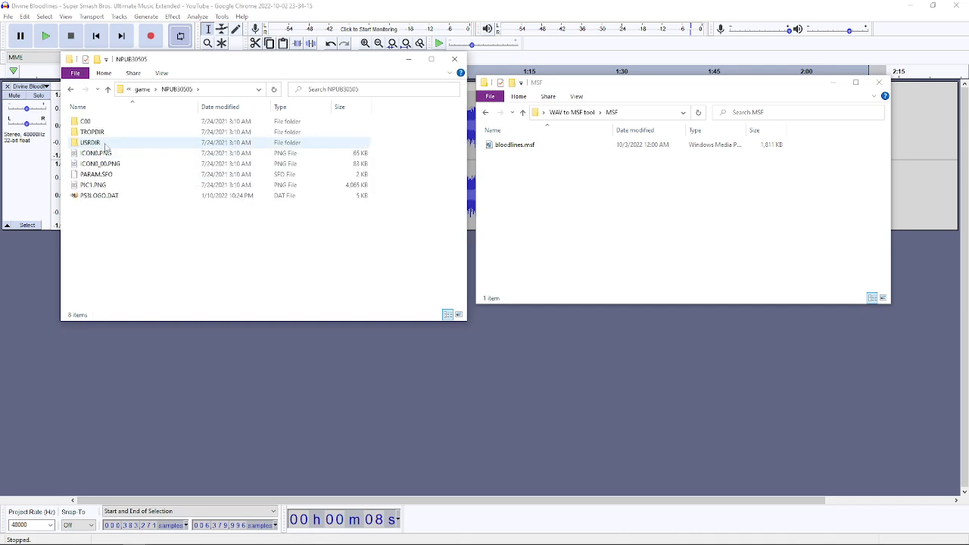
double_click(100, 145)
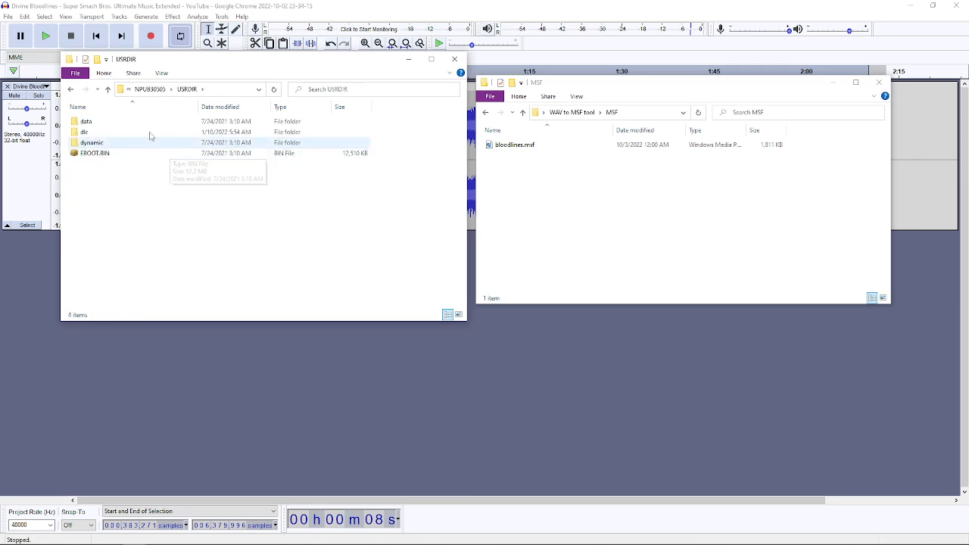
double_click(133, 123)
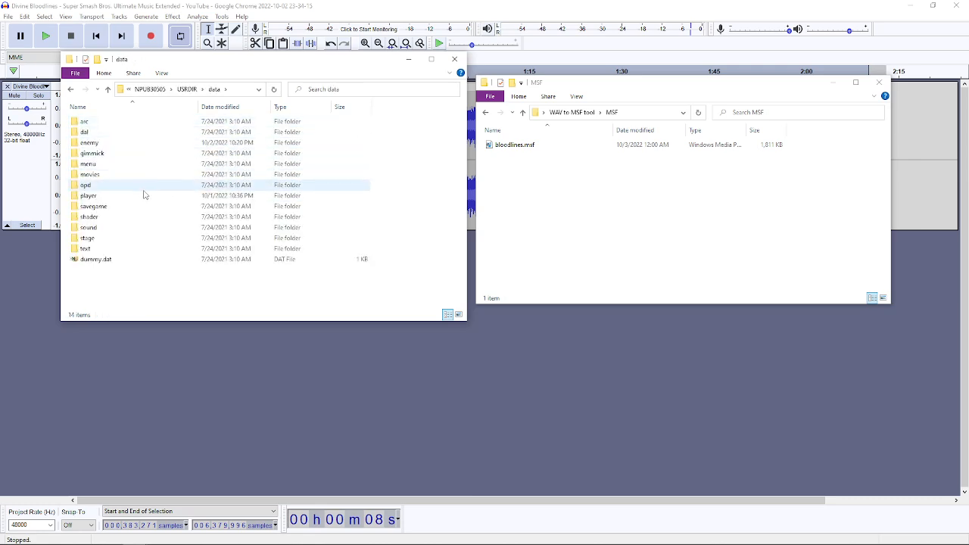
double_click(101, 230)
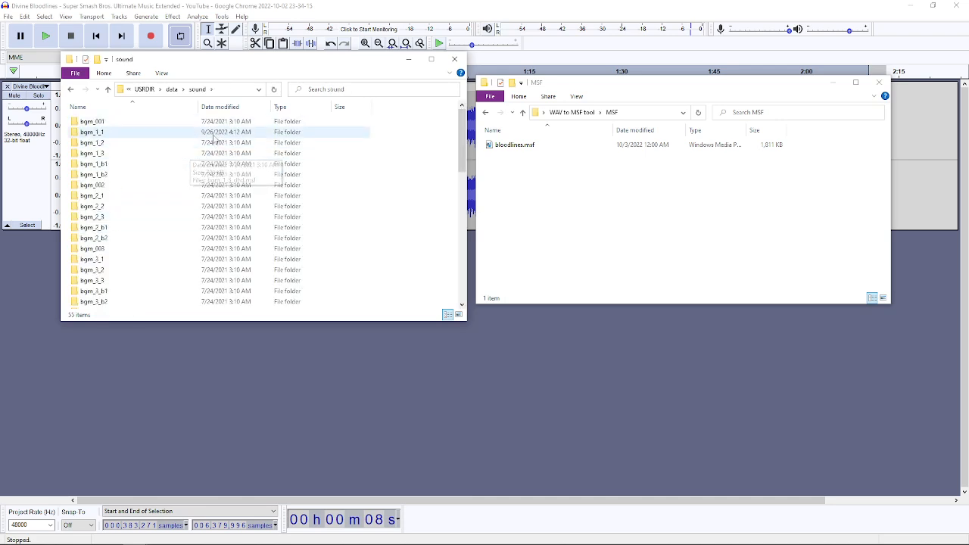
Step: Look through the bgm folders in the sound folder, checking the contents of bgm_001 and bgm_1_1
scroll(240, 189, down, 6)
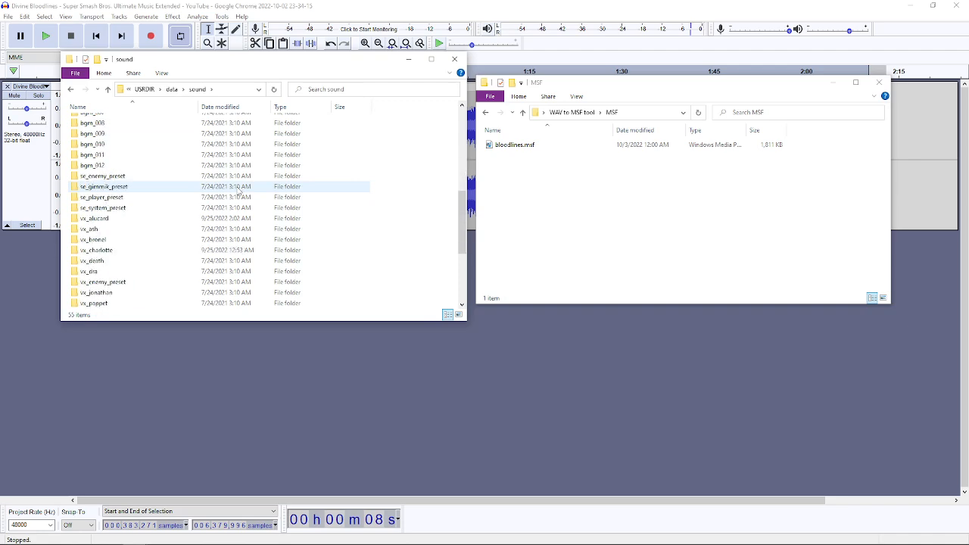
scroll(233, 205, up, 2)
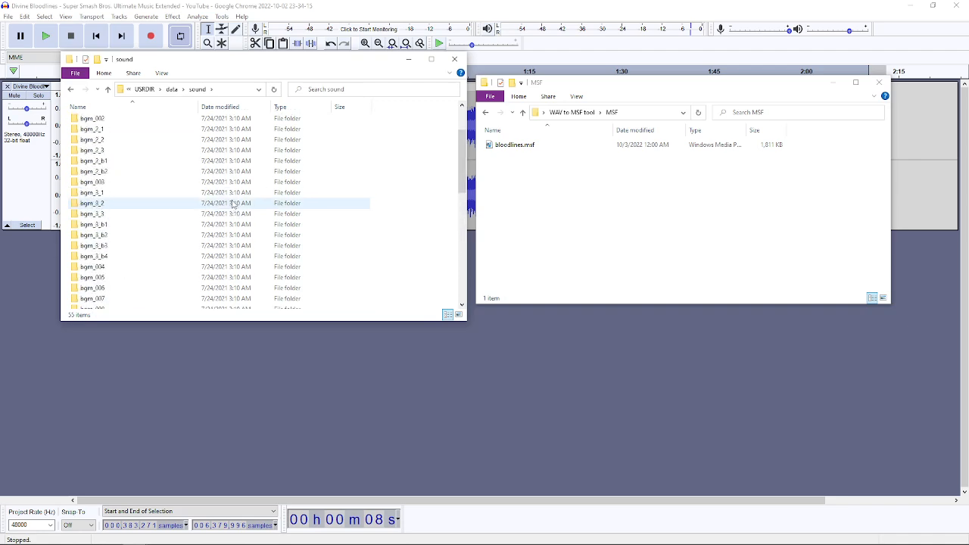
scroll(233, 204, up, 4)
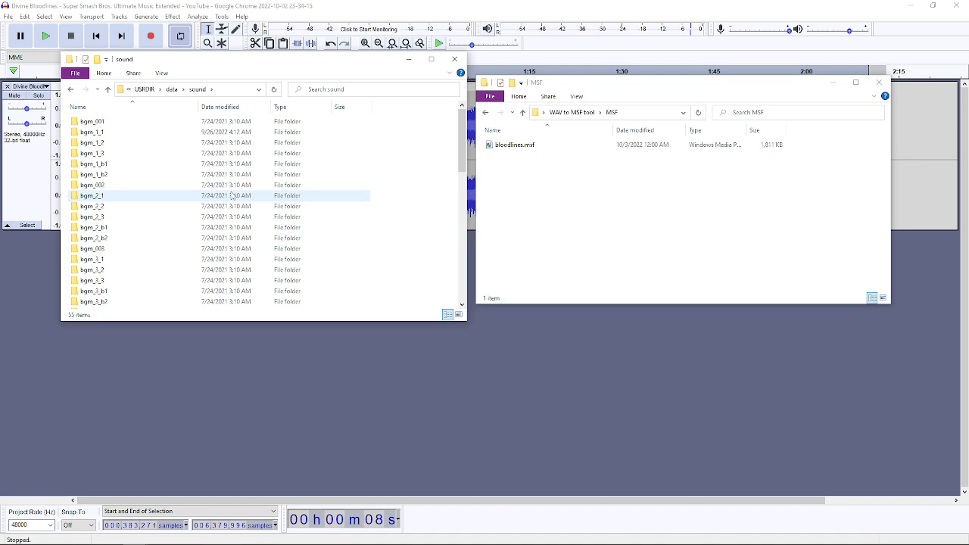
double_click(134, 123)
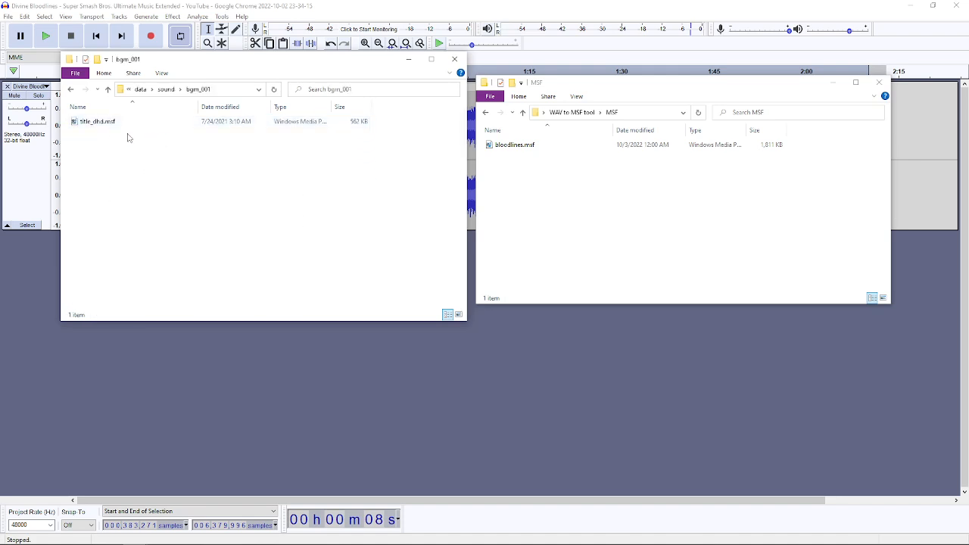
click(70, 89)
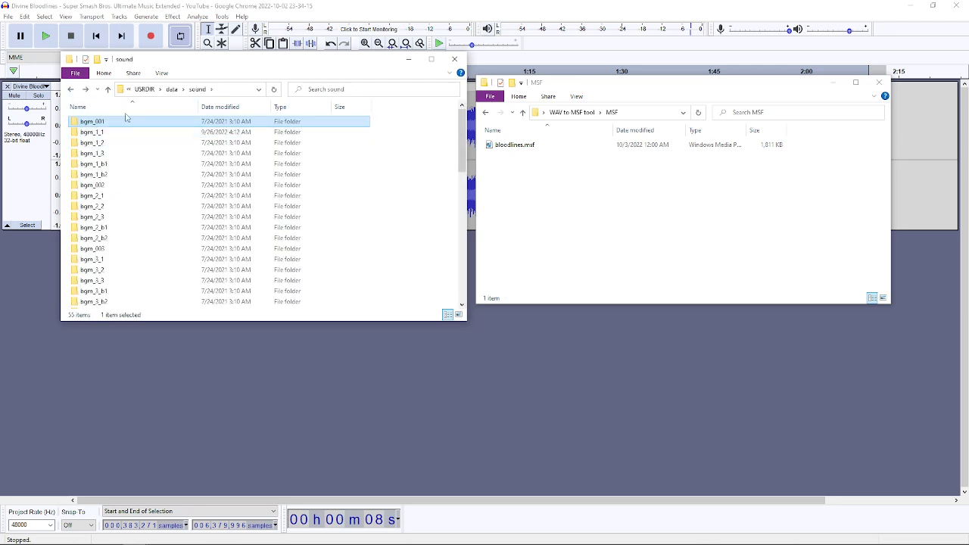
double_click(121, 133)
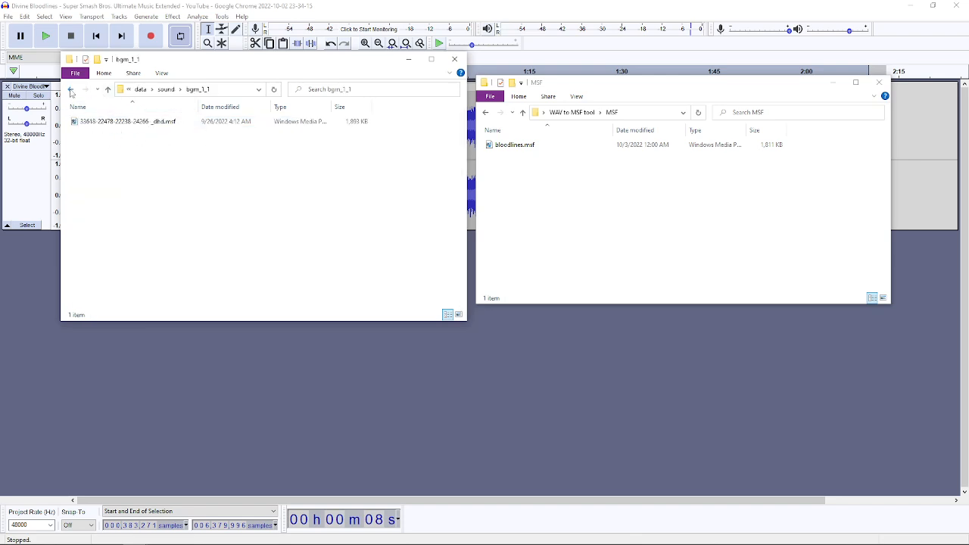
click(70, 90)
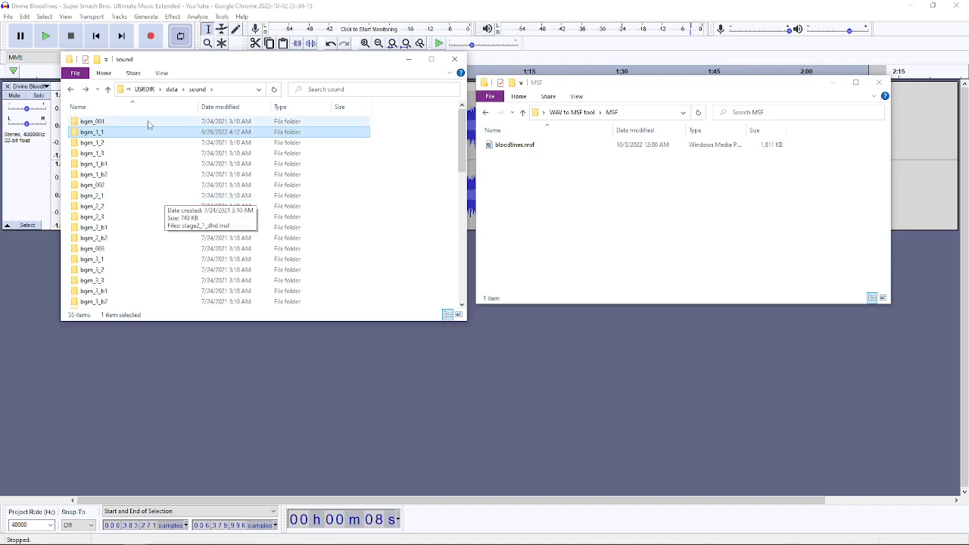
double_click(96, 133)
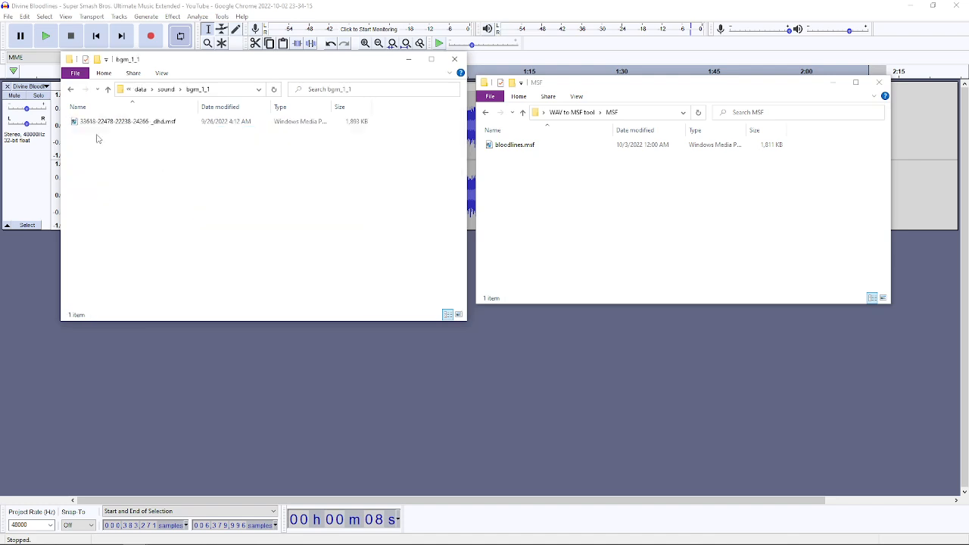
click(140, 125)
right_click(158, 127)
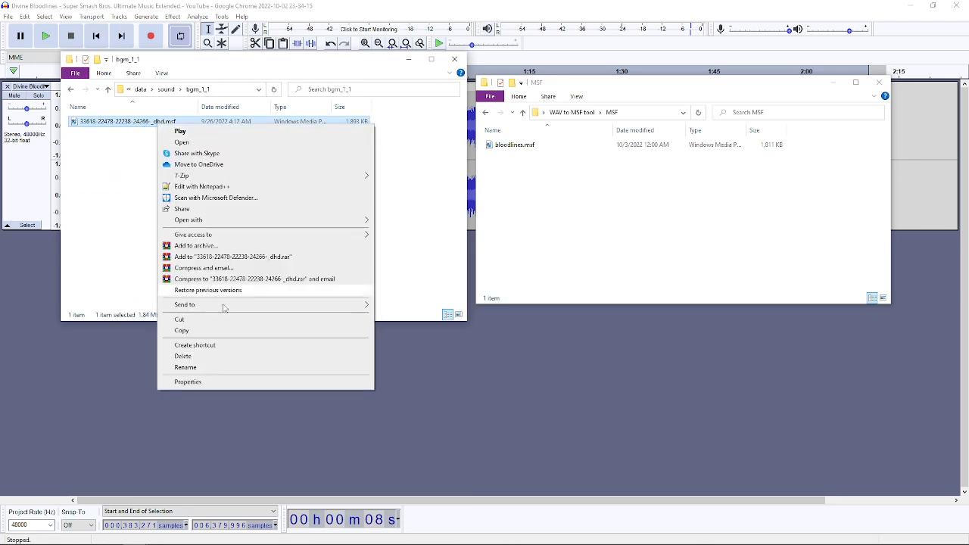
click(209, 367)
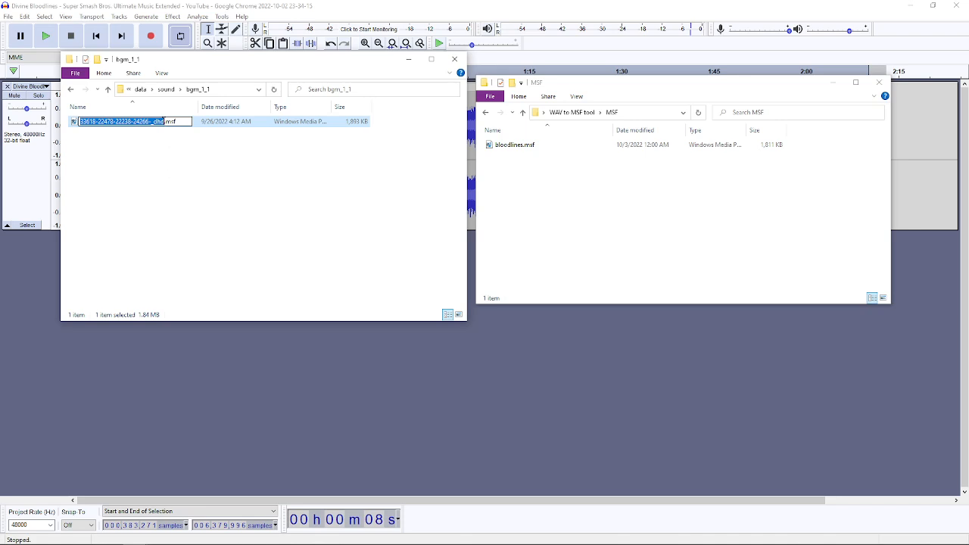
click(162, 122)
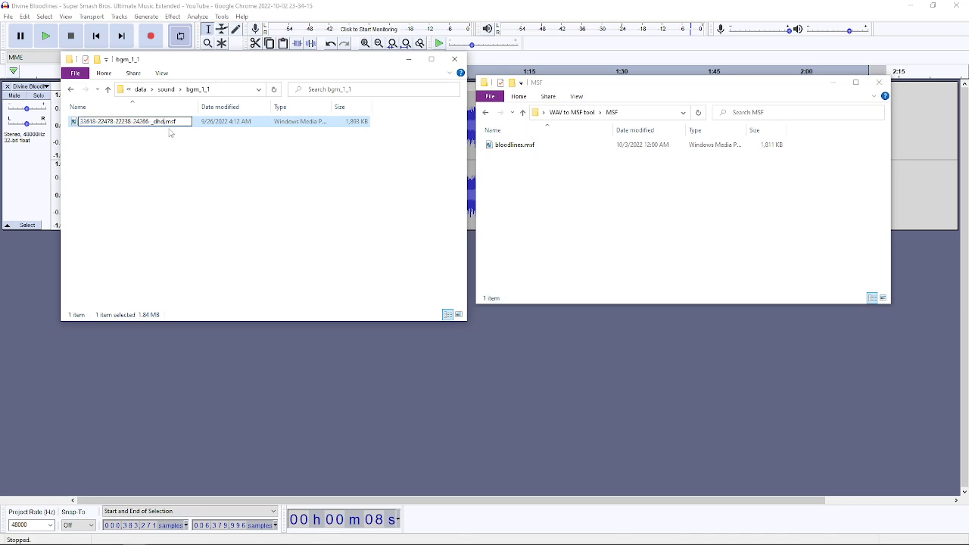
text(_nolo)
key(Return)
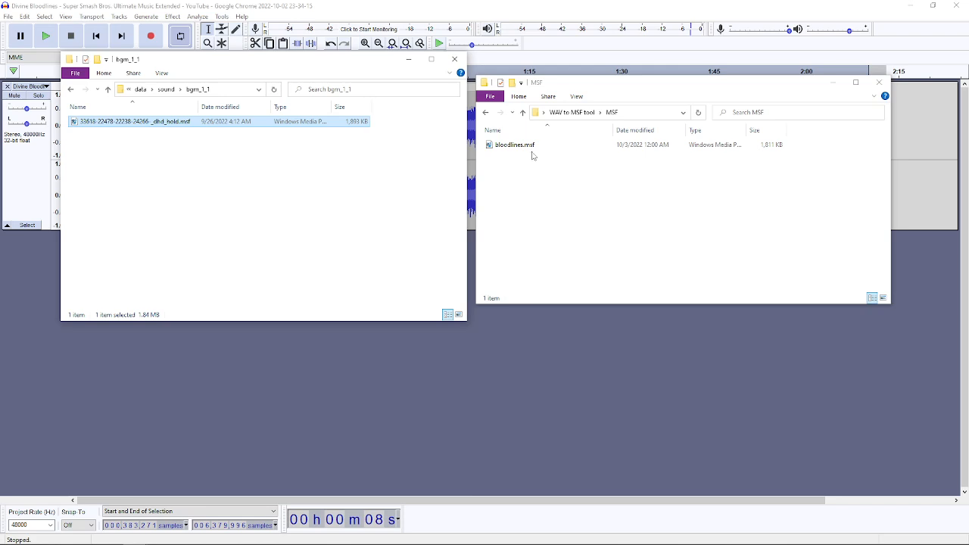
Step: Copy the held MSF file's original name without the _hold suffix, leaving the file's name as it is
click(148, 125)
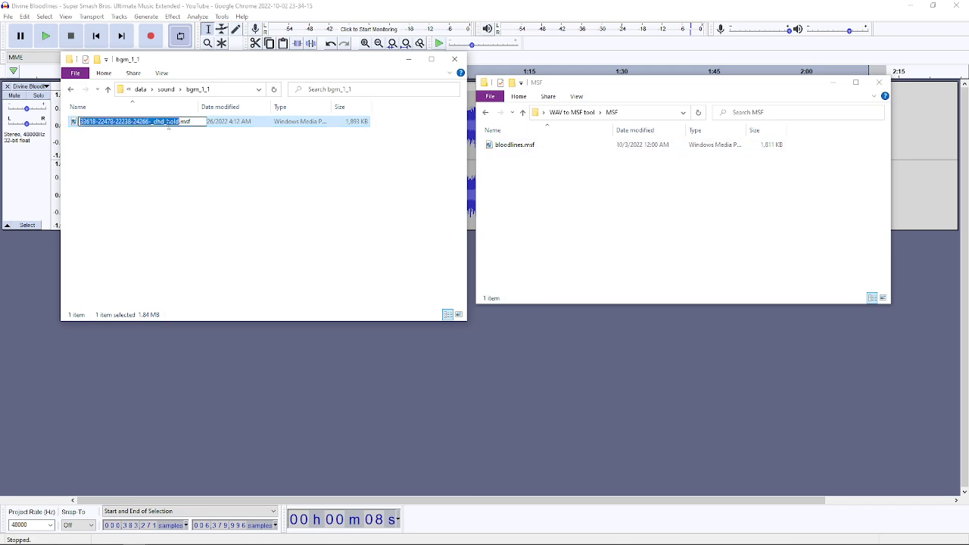
key(shift+Left)
key(shift+Left)
key(shift+Left)
key(ctrl+c)
click(356, 177)
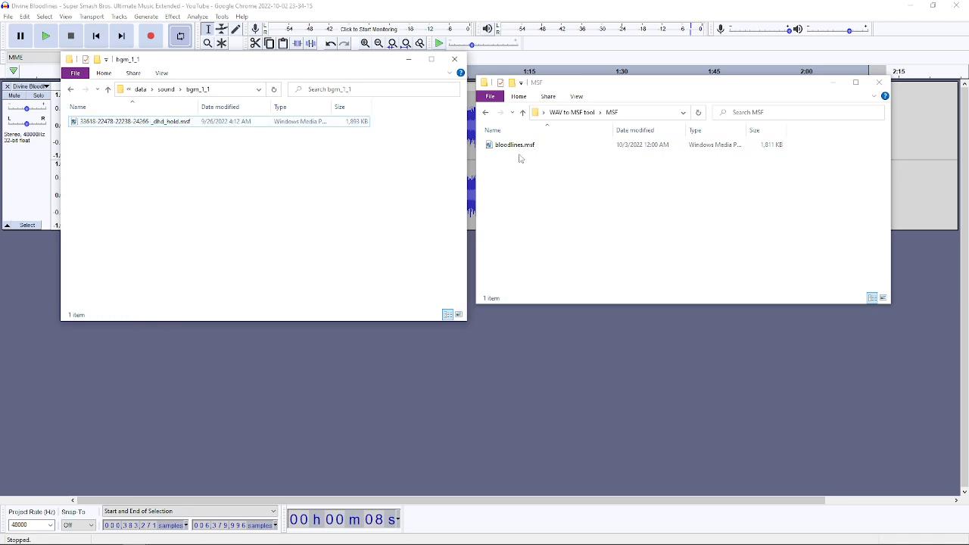
drag(521, 150, 150, 198)
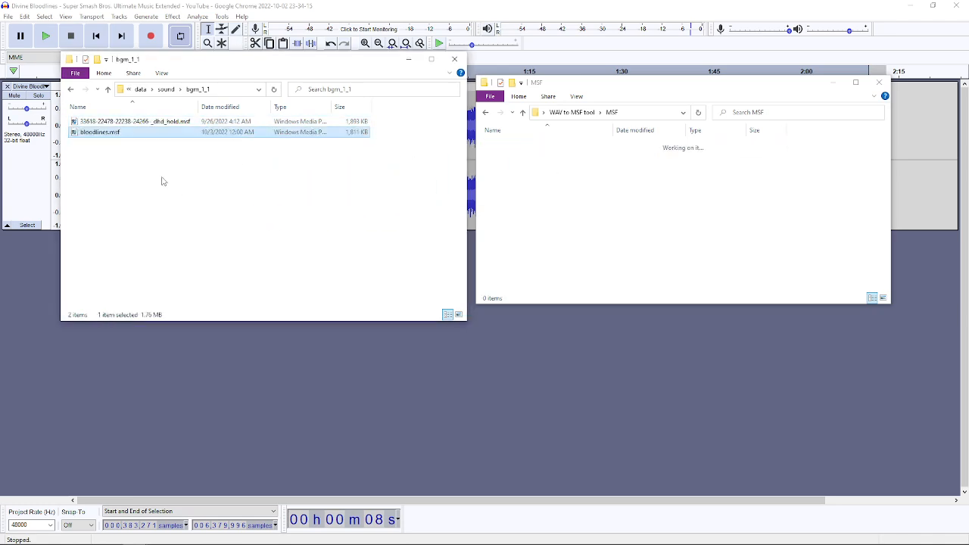
right_click(91, 135)
click(129, 377)
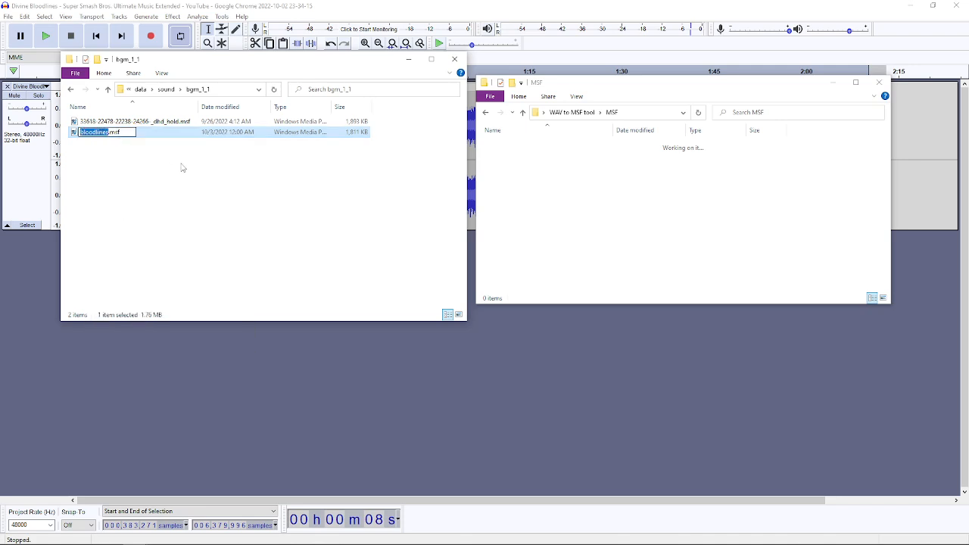
key(ctrl+v)
click(197, 197)
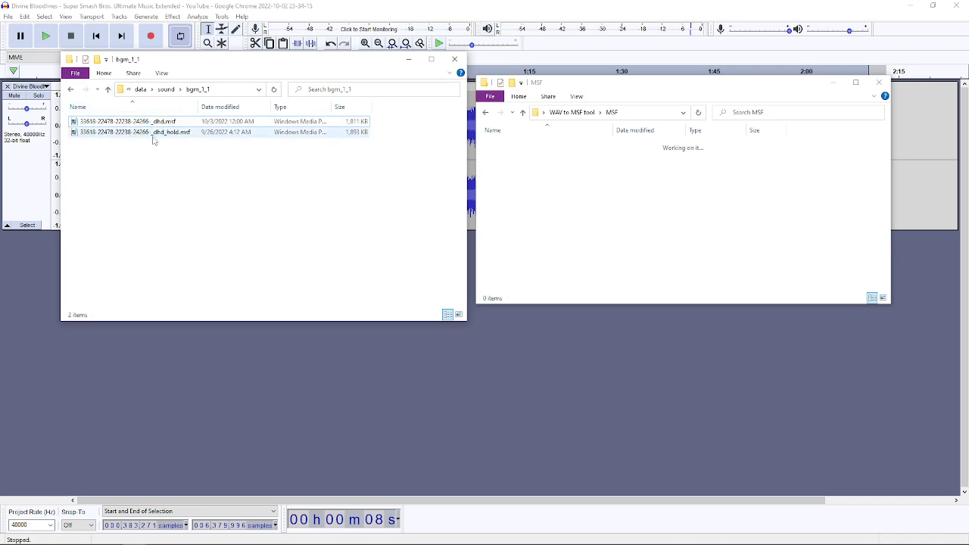
Step: Go back from bgm_1_1 through the game's folders to the ps3 emulator folder
click(72, 90)
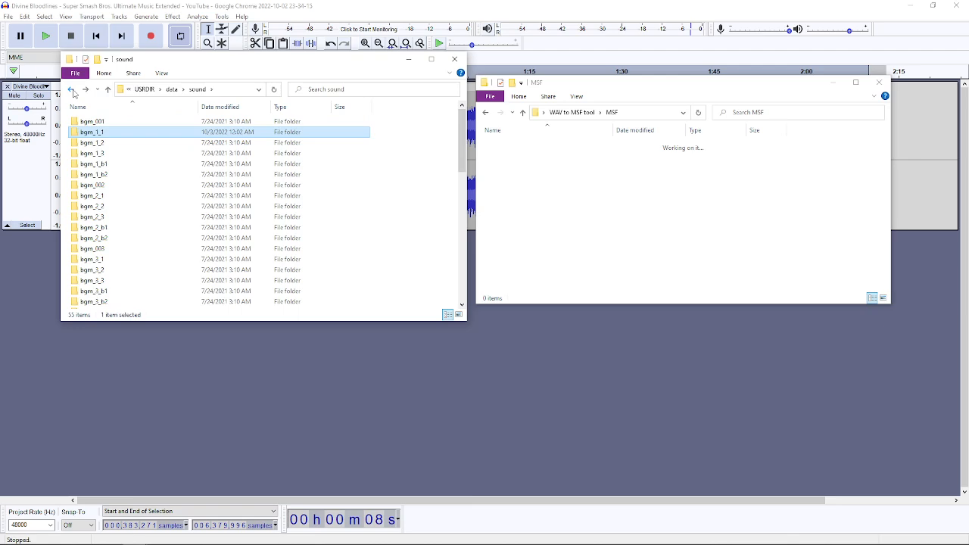
click(72, 90)
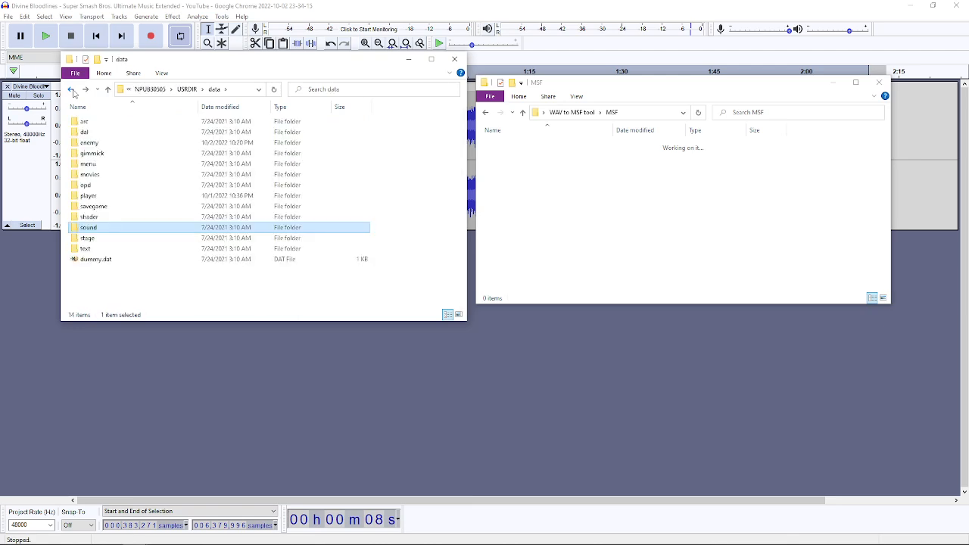
click(72, 90)
click(72, 90)
click(72, 90)
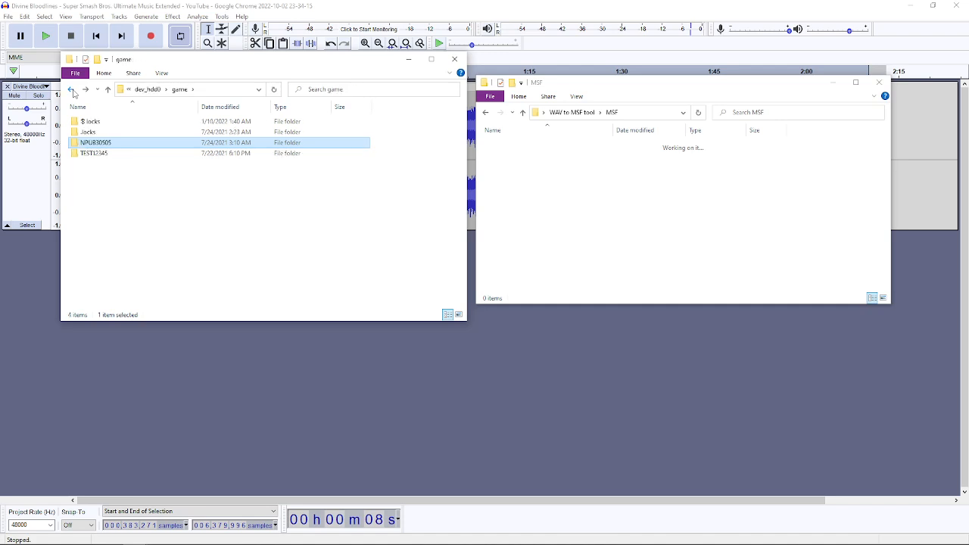
click(72, 90)
click(72, 91)
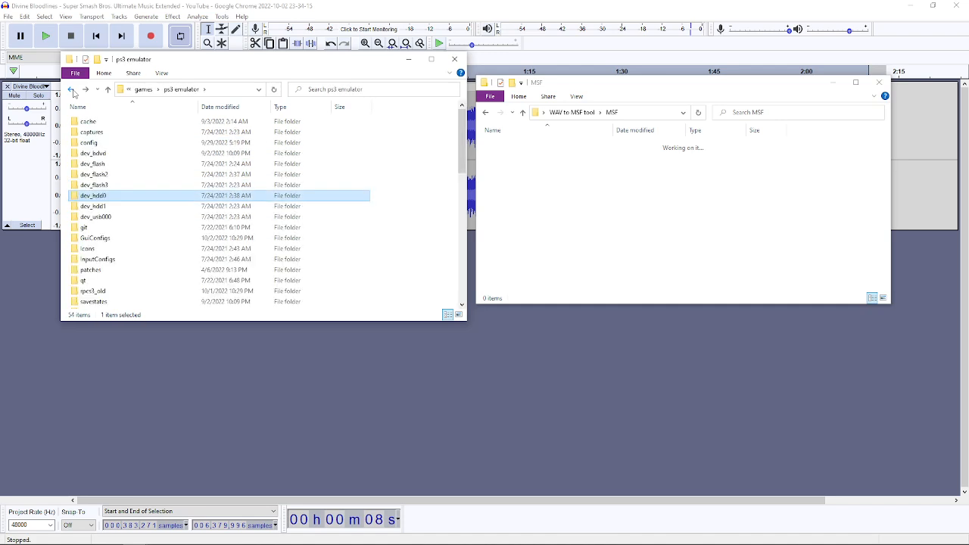
Step: Try to launch rpcs3.exe from the ps3 emulator folder, dismiss the error dialog, and switch to the open RPCS3 window
scroll(152, 235, down, 10)
scroll(153, 231, down, 2)
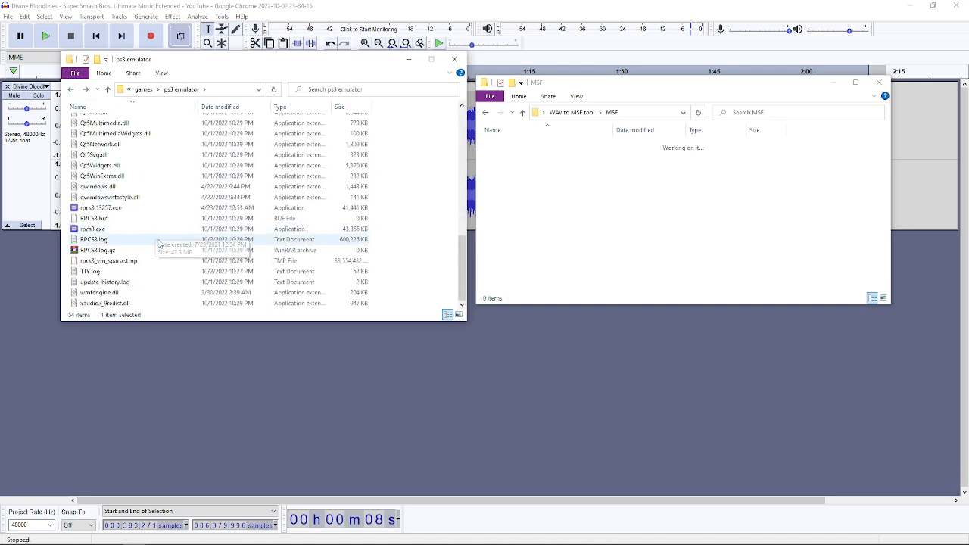
click(100, 232)
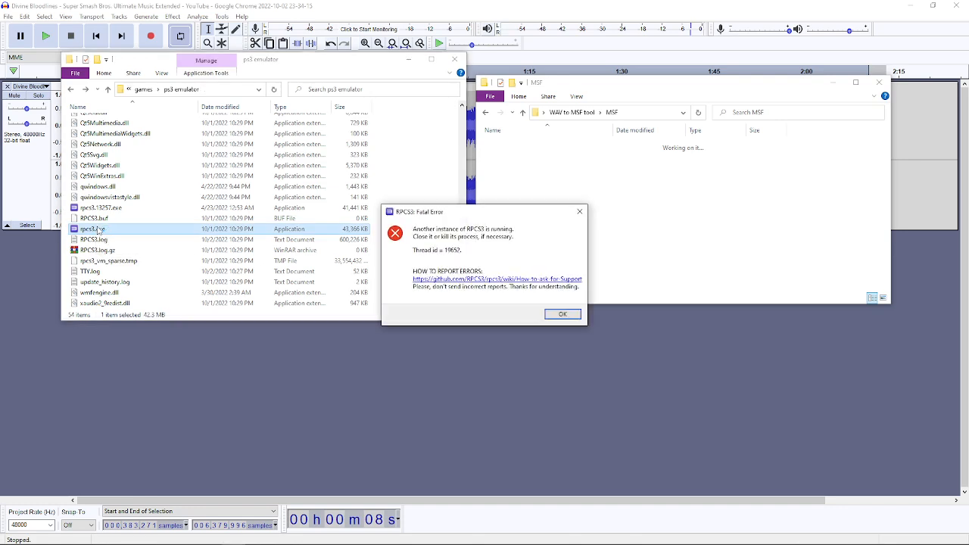
click(551, 314)
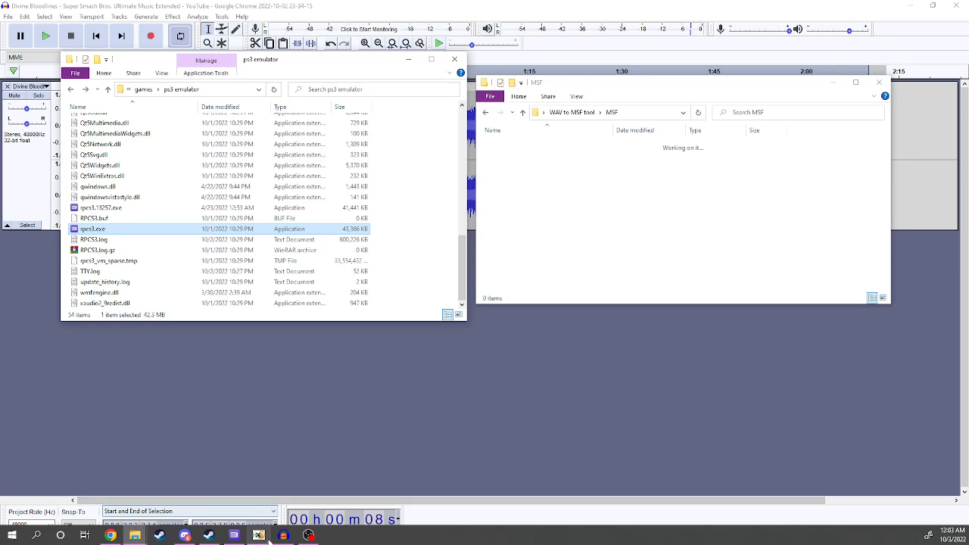
click(234, 538)
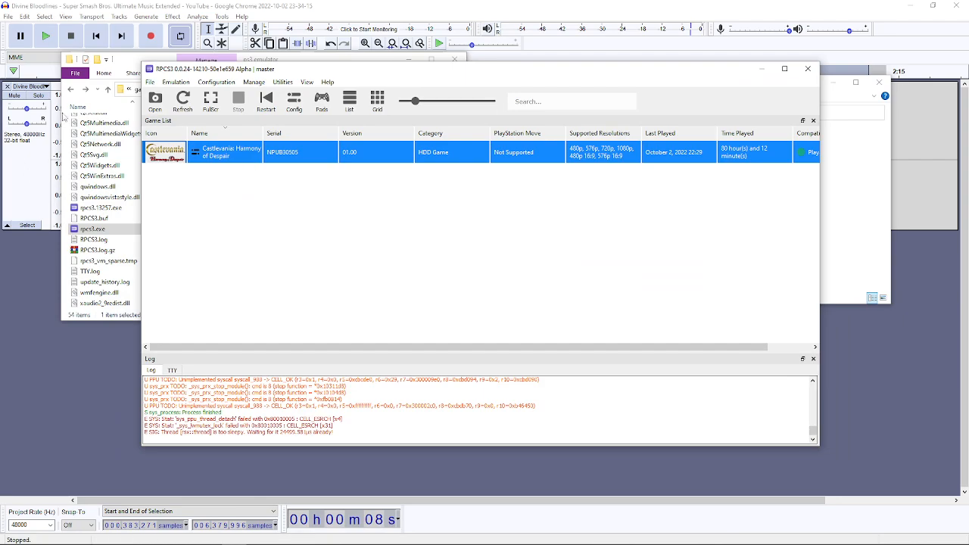
Step: Launch Castlevania: Harmony of Despair from the RPCS3 game list and continue past its title screen
double_click(159, 151)
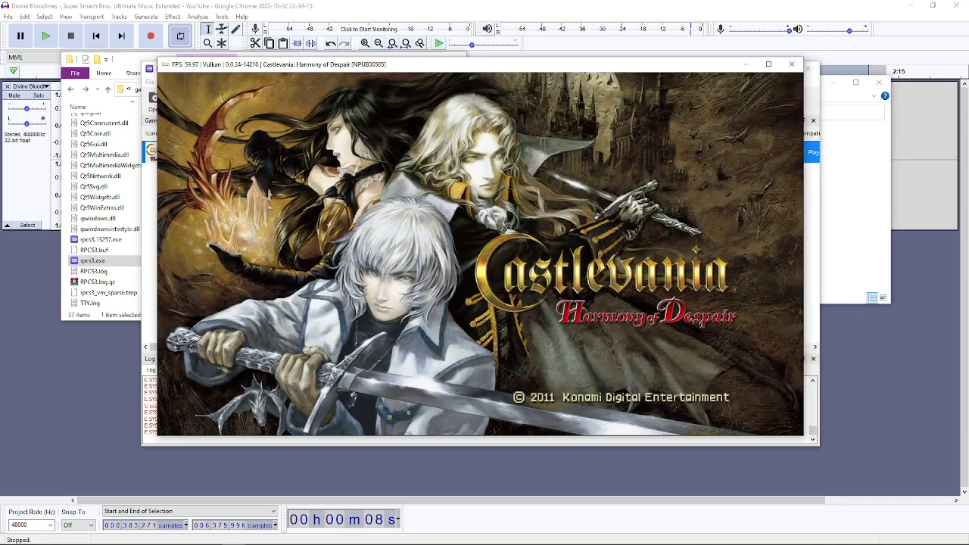
key(Return)
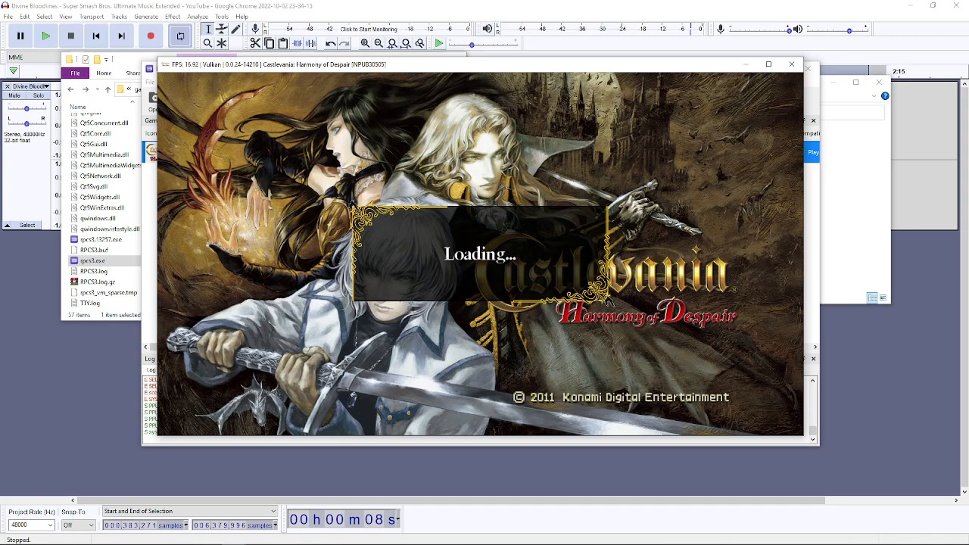
Step: Open the game's Sound Settings through Help & Options and Settings
key(Down)
key(Down)
key(Down)
key(Down)
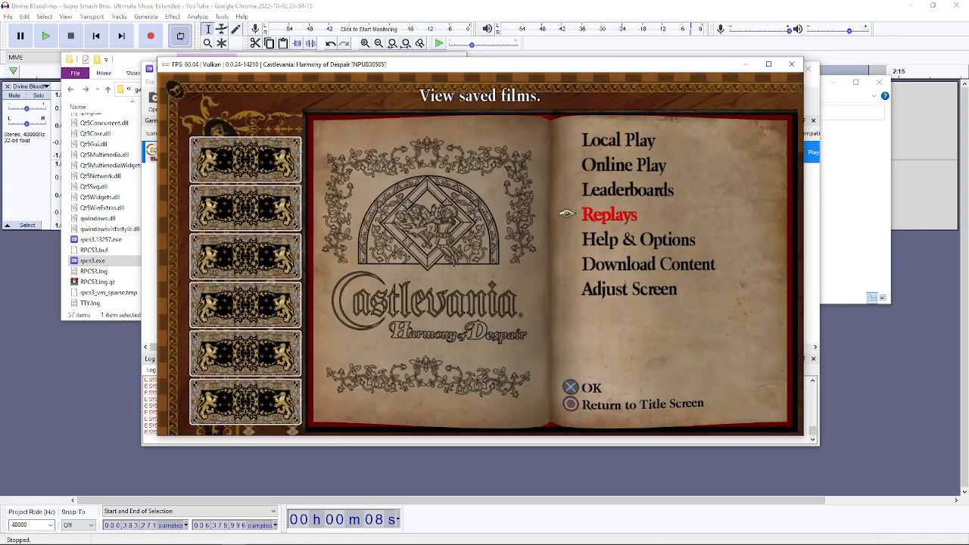
key(x)
key(Down)
key(Down)
key(x)
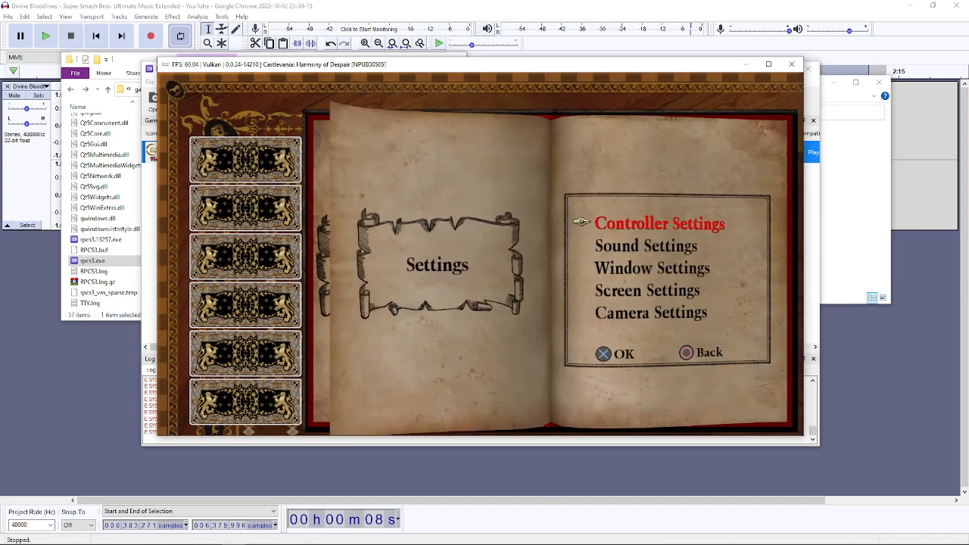
key(Down)
key(Down)
key(Up)
key(x)
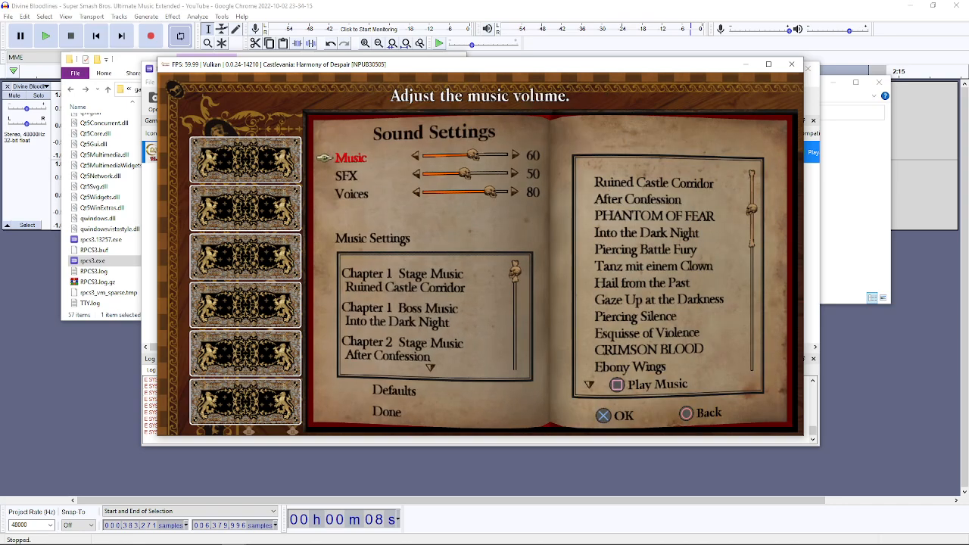
Step: Set the game's music volume to 40 and accept the sound settings
key(Left)
key(Left)
key(Left)
key(Left)
key(Left)
key(Left)
key(Left)
key(Left)
key(Left)
key(Left)
key(Left)
key(Left)
key(Left)
key(Left)
key(Left)
key(Left)
key(Left)
key(Left)
key(Left)
key(Left)
key(Left)
key(Left)
key(Left)
key(Left)
key(Right)
key(Right)
key(Right)
key(Right)
key(Up)
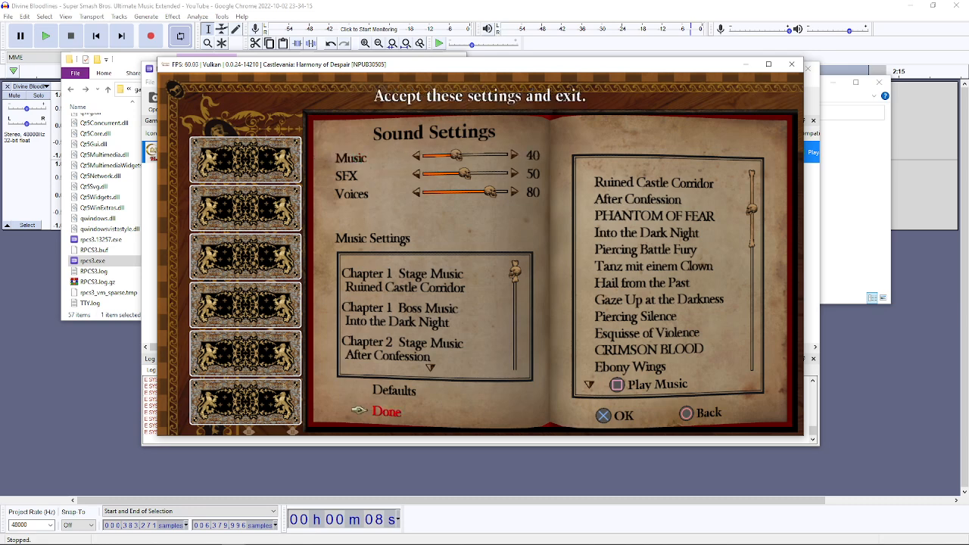
key(x)
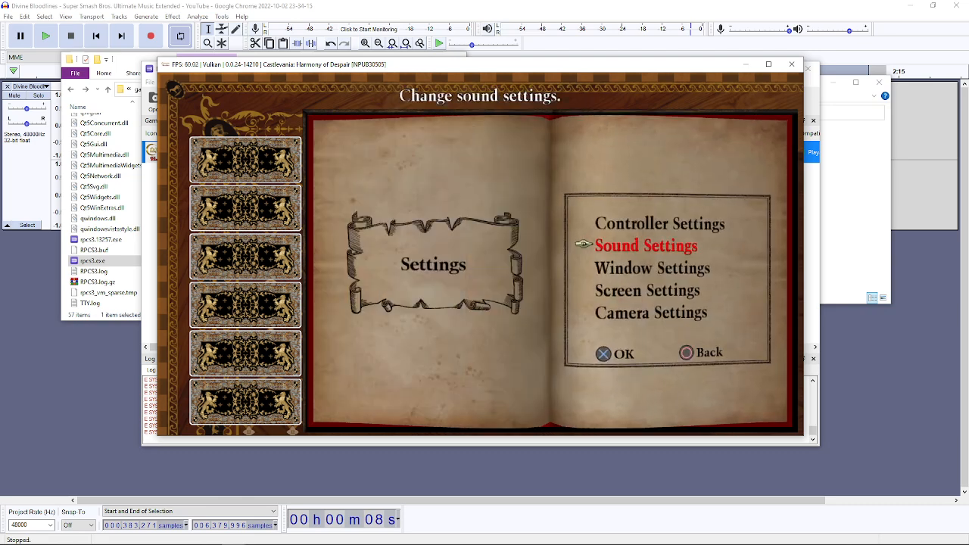
Step: Return from the settings pages to the game's main menu and open Local Play
key(c)
key(c)
key(Up)
key(Up)
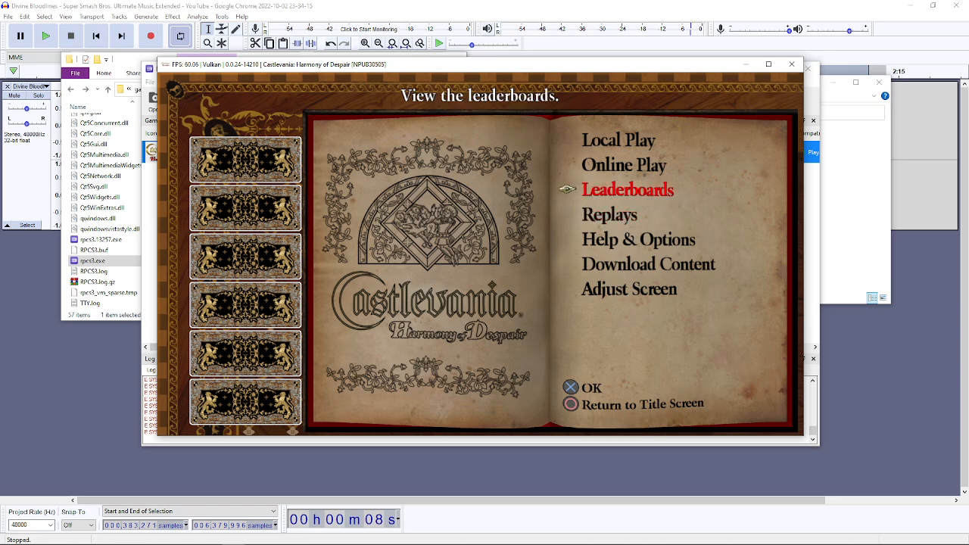
key(Up)
key(Up)
key(x)
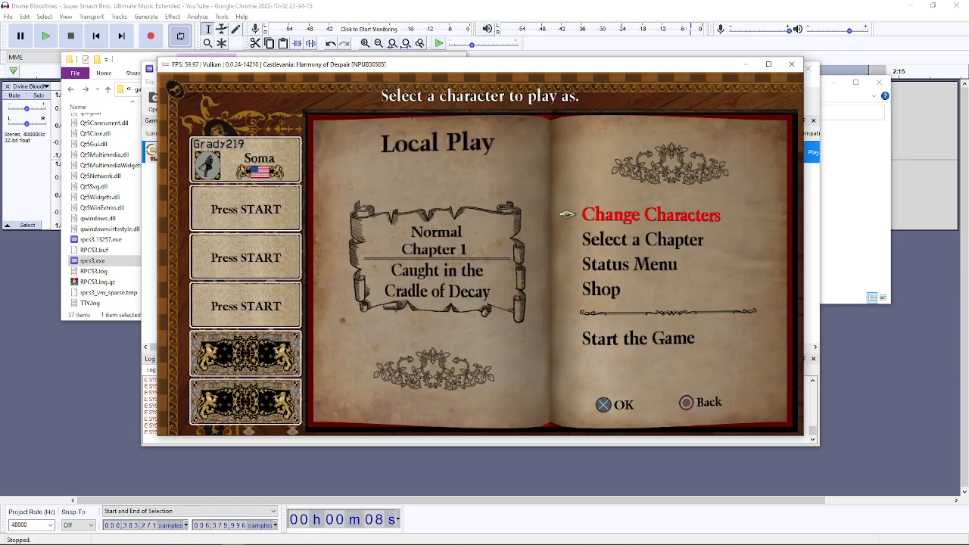
Step: Start the game in Normal Chapter 1, Caught in the Cradle of Decay, with Soma
key(Down)
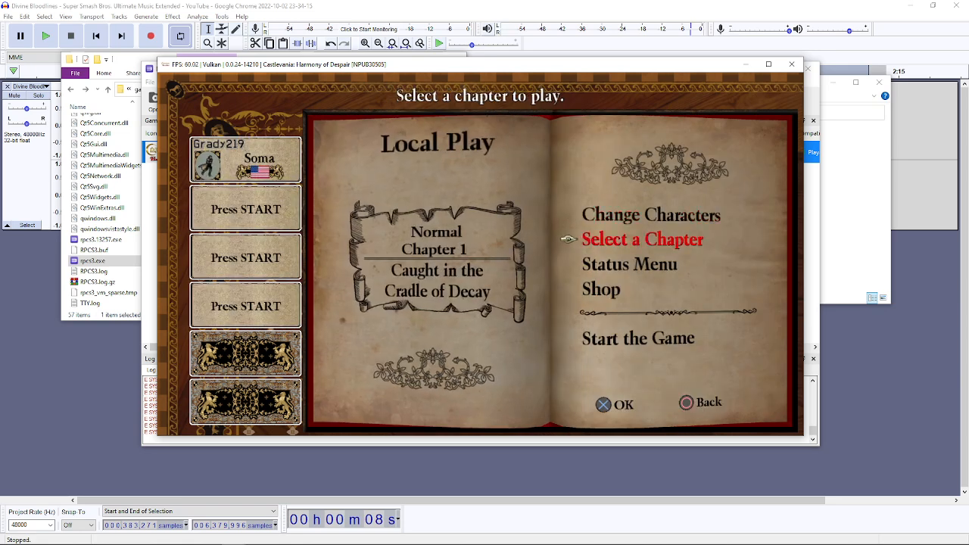
key(Down)
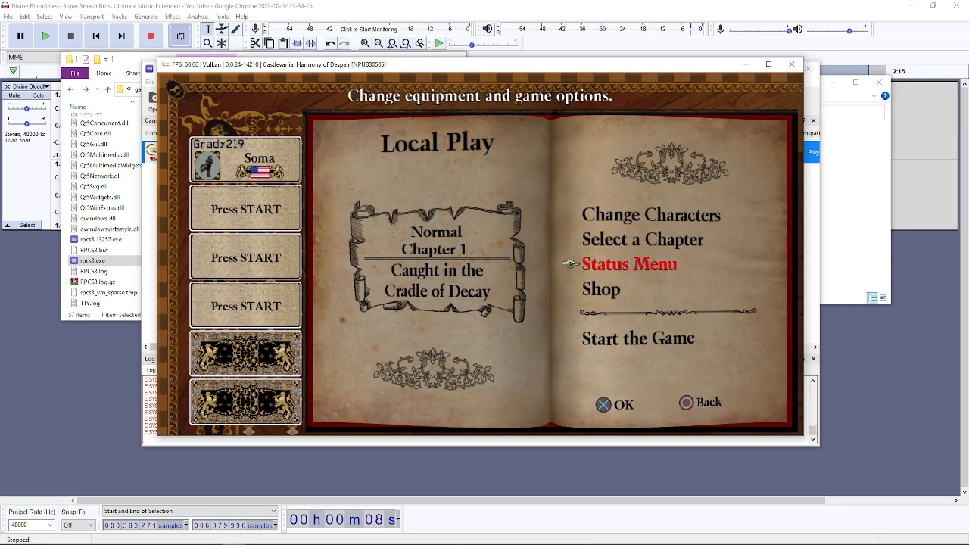
key(Up)
key(Up)
key(Up)
key(x)
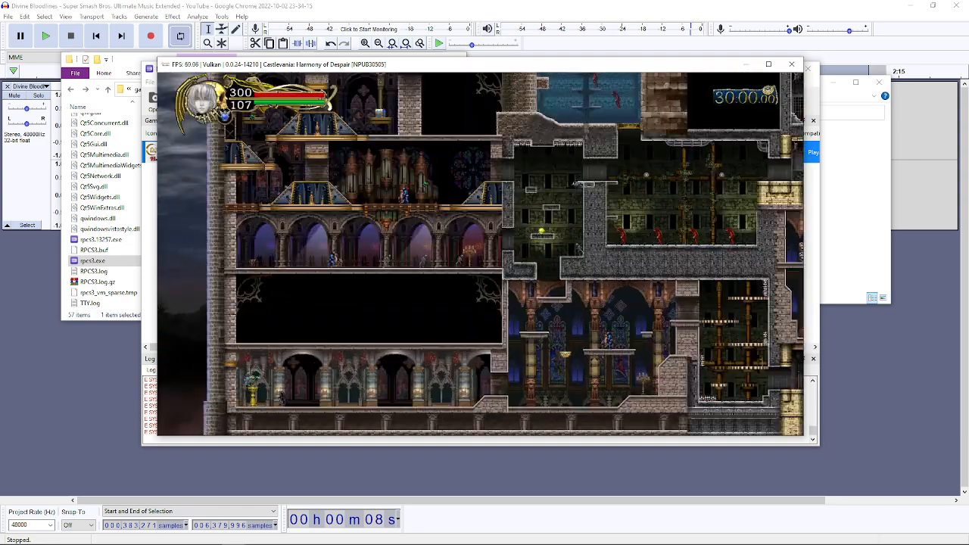
Step: Walk Soma through the opening corridor, attack the zombies, and return to the golden pedestal at its start
key(Right)
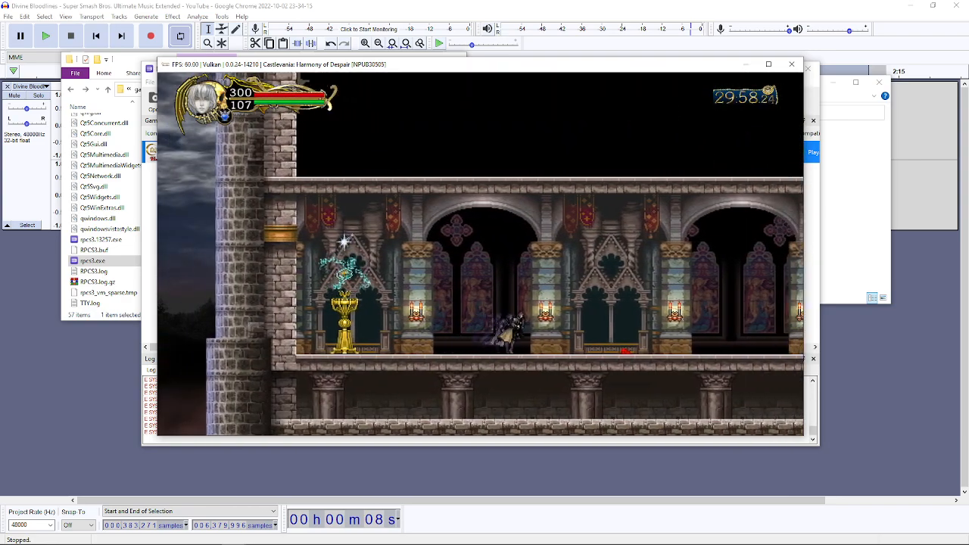
key(z)
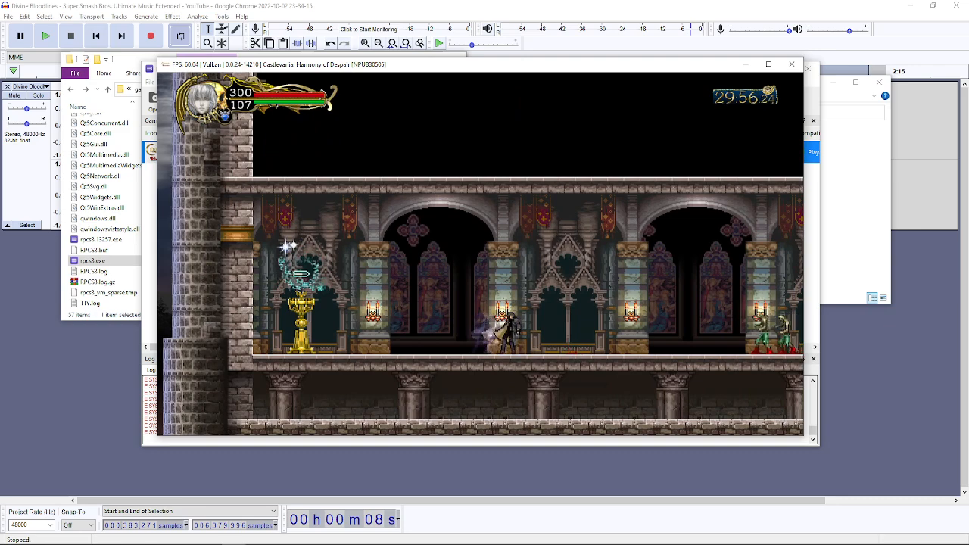
key(Right)
key(z)
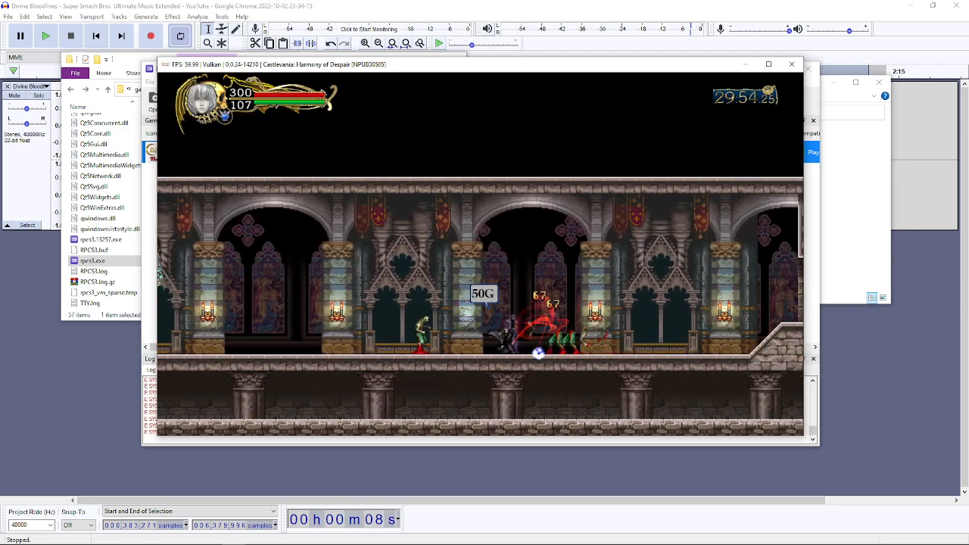
key(Left)
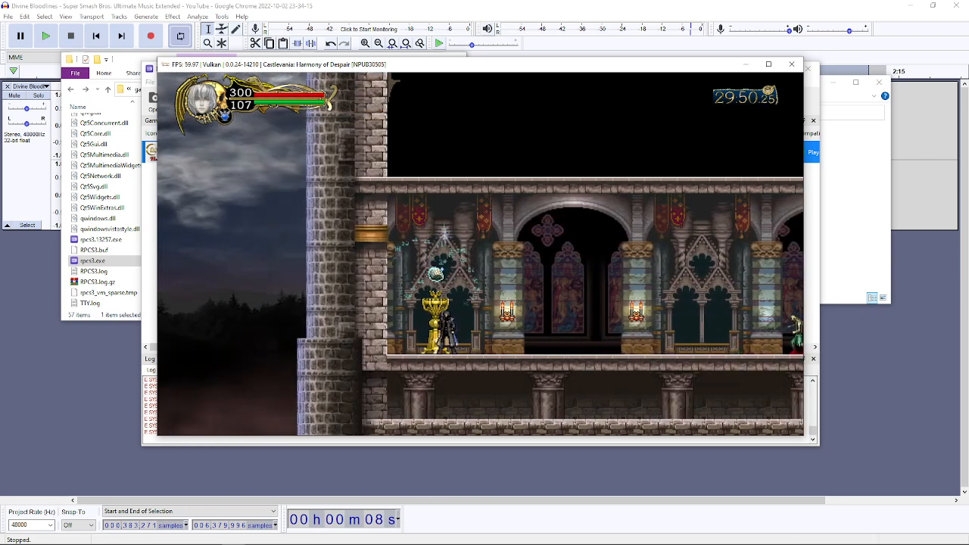
Step: Pause the chapter, set the music volume to 60 in Sound Settings, accept it, and resume play
key(Return)
key(Down)
key(Down)
key(Down)
key(Down)
key(Down)
key(Down)
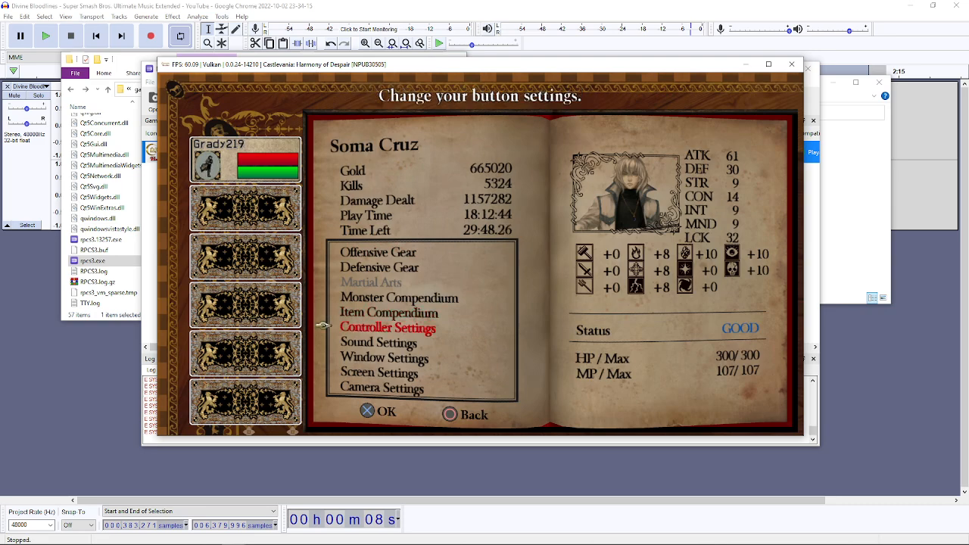
key(Up)
key(Return)
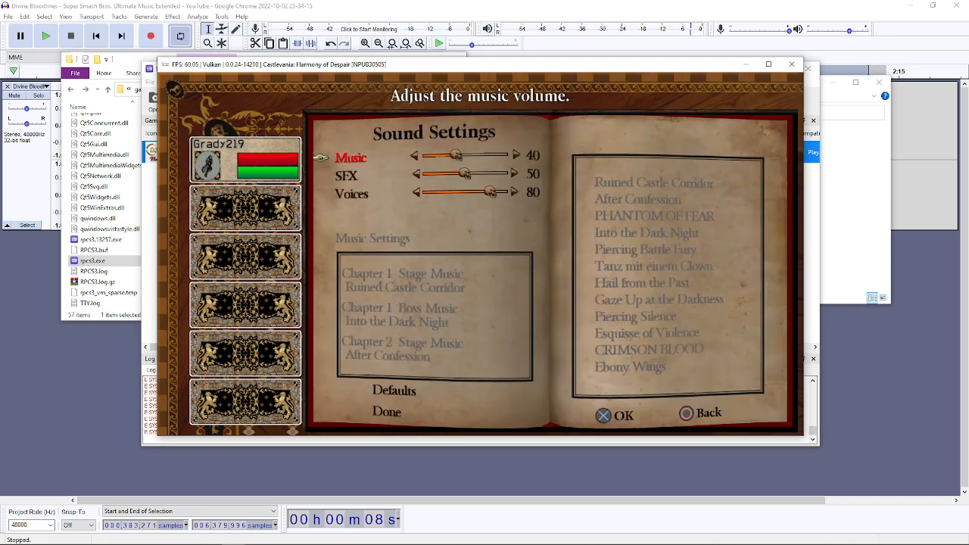
key(Left)
key(Right)
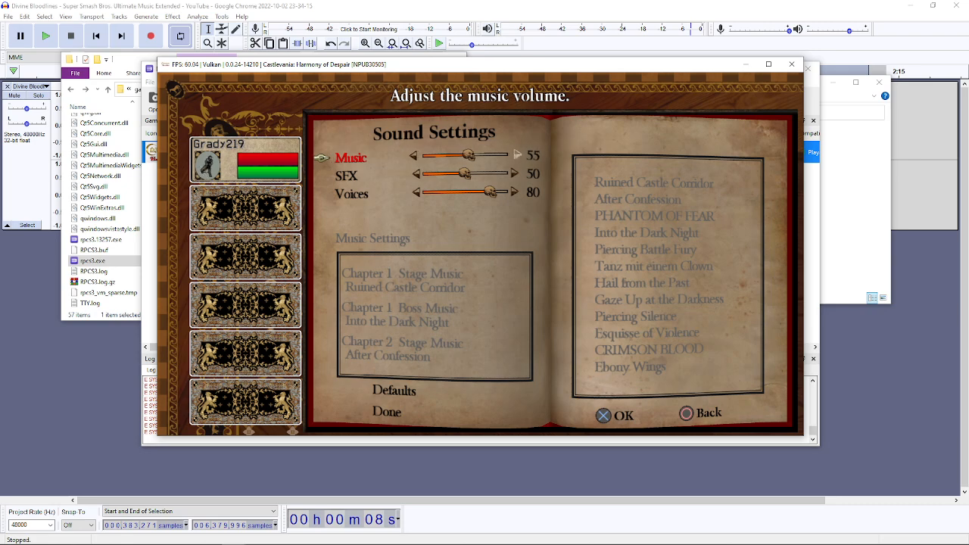
key(Up)
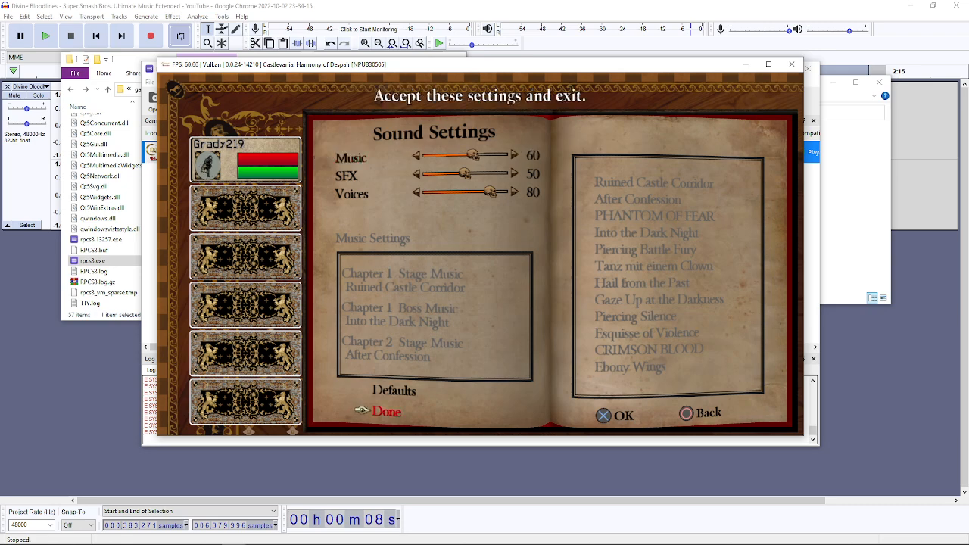
key(Return)
key(Escape)
Step: Move Soma to the corridor's far end and fight the zombies there while the replaced music plays
key(Right)
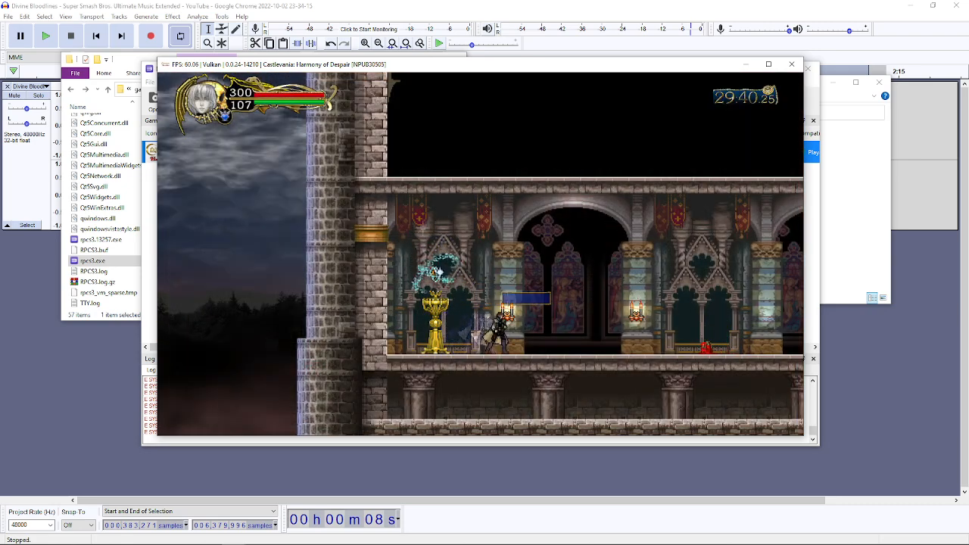
key(Right)
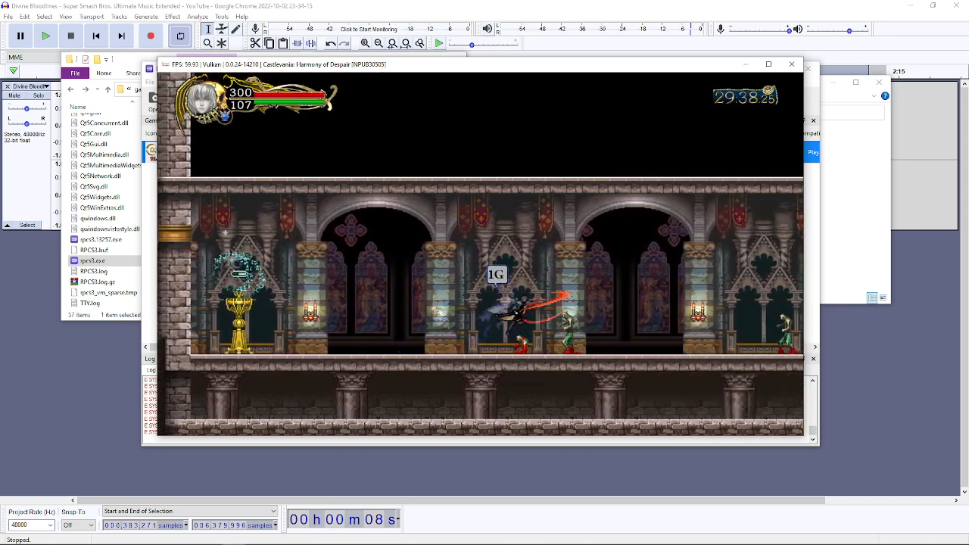
key(Right)
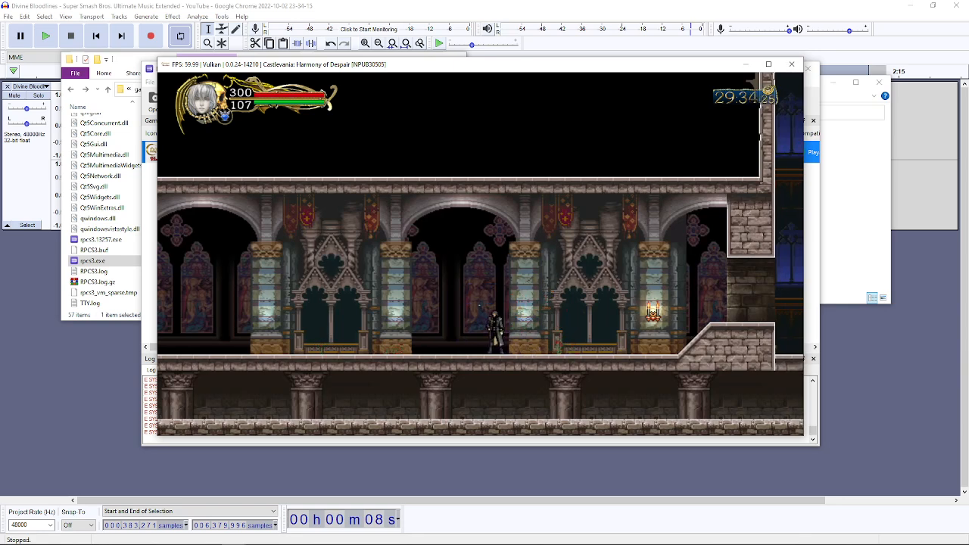
key(Right)
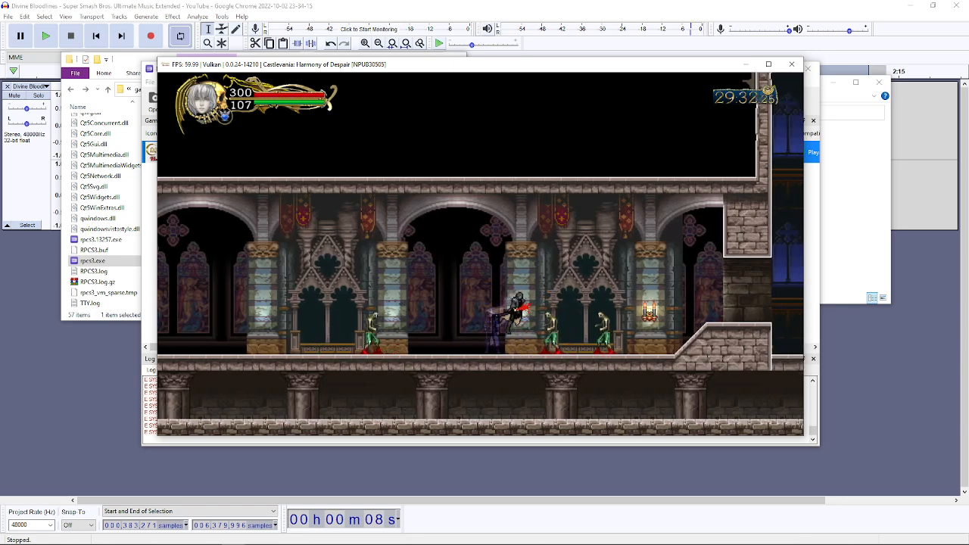
key(Left)
key(Left)
key(z)
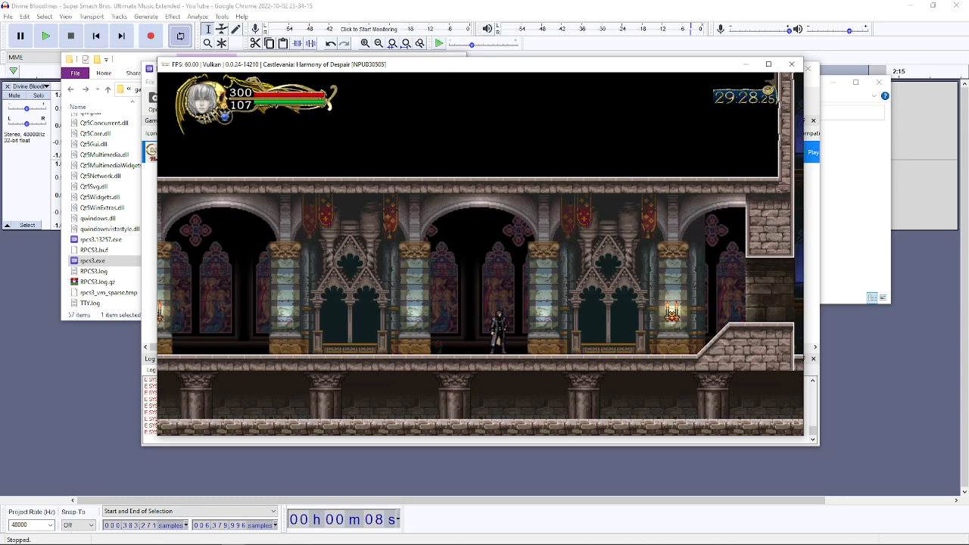
key(Right)
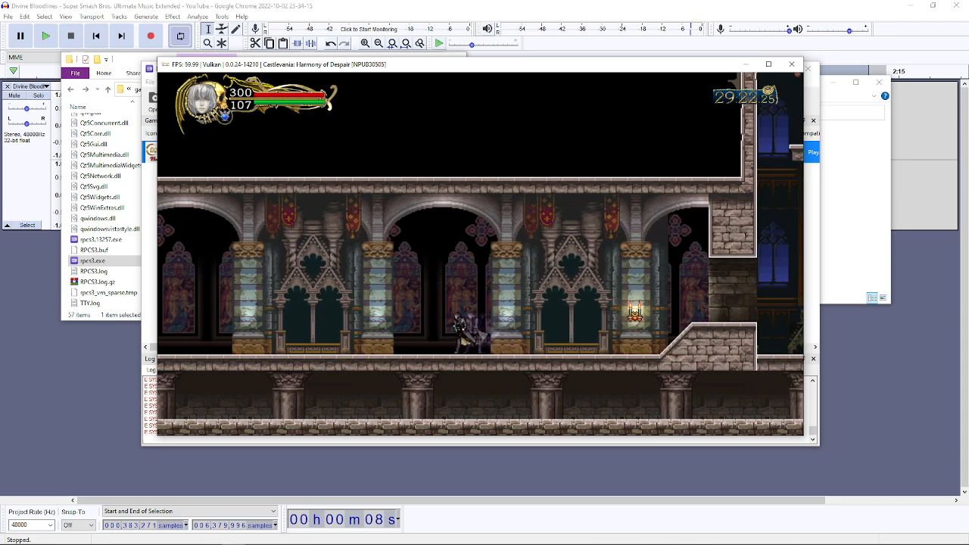
key(Left)
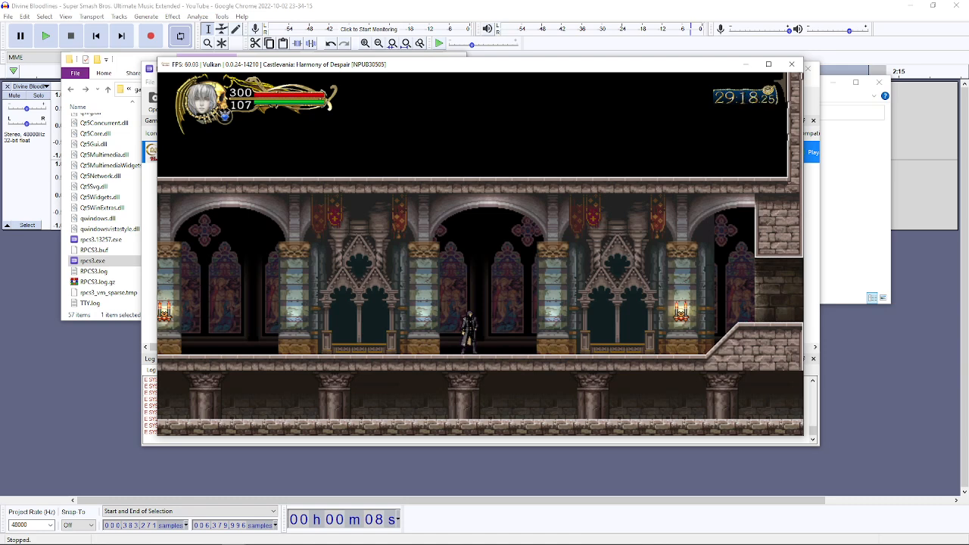
key(Left)
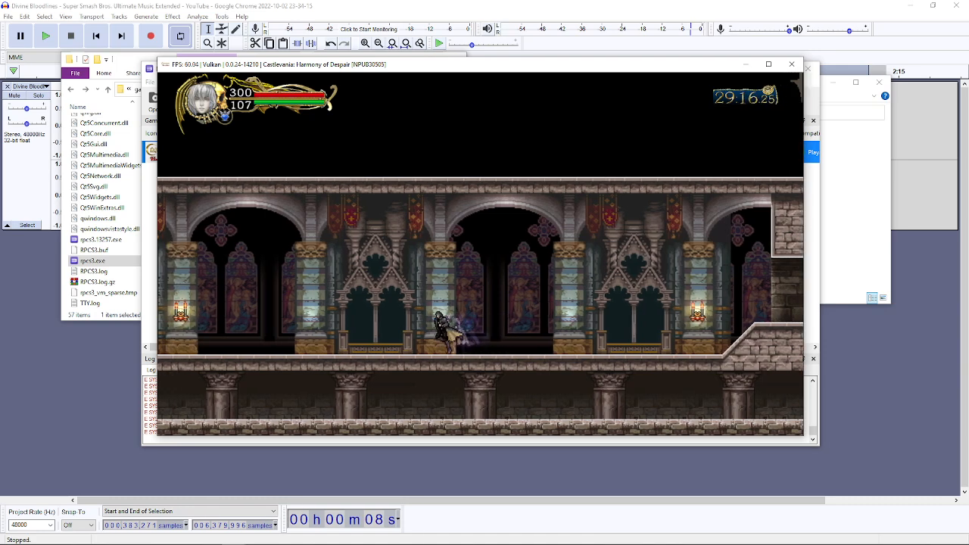
key(Right)
key(Right)
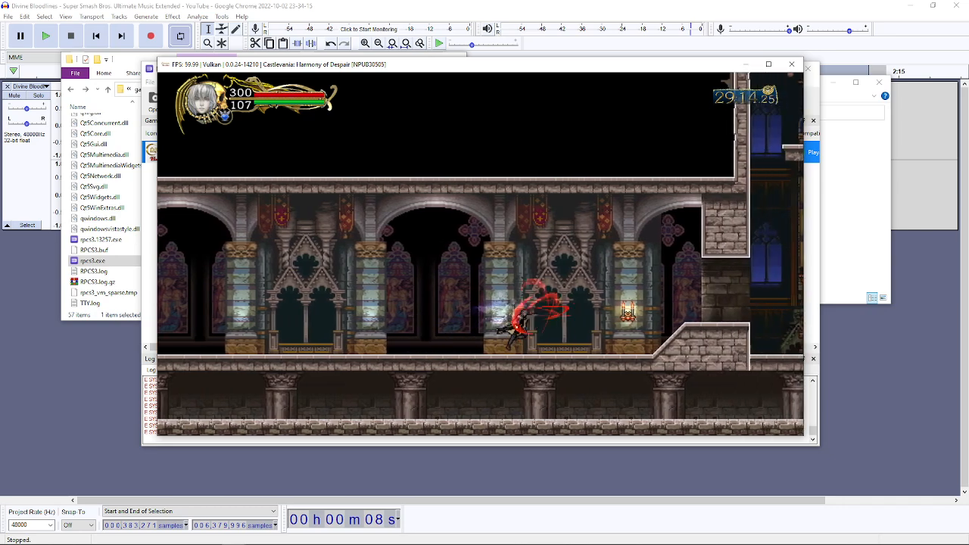
key(Left)
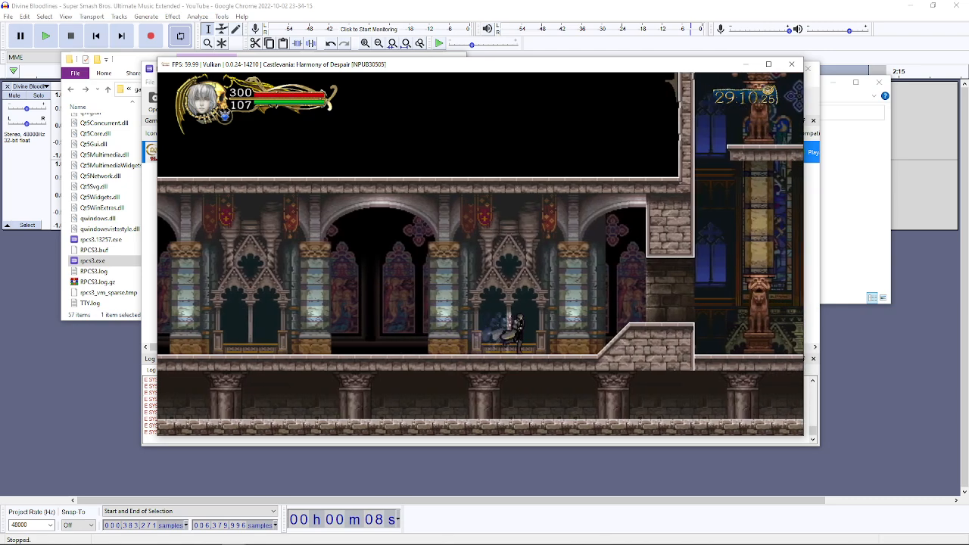
Step: Leave the corridor, fight through the stained-glass hall, and climb into the green stone tower above it
key(Right)
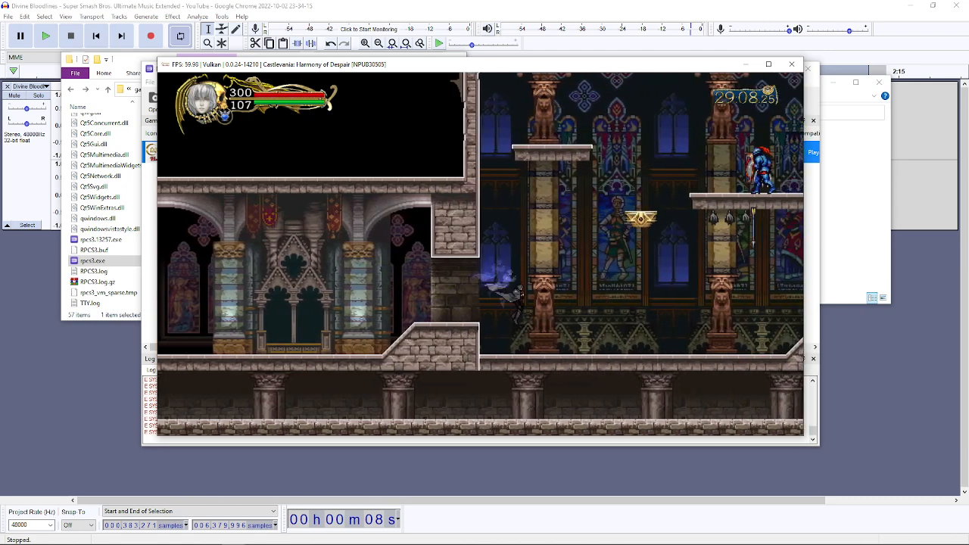
key(Right)
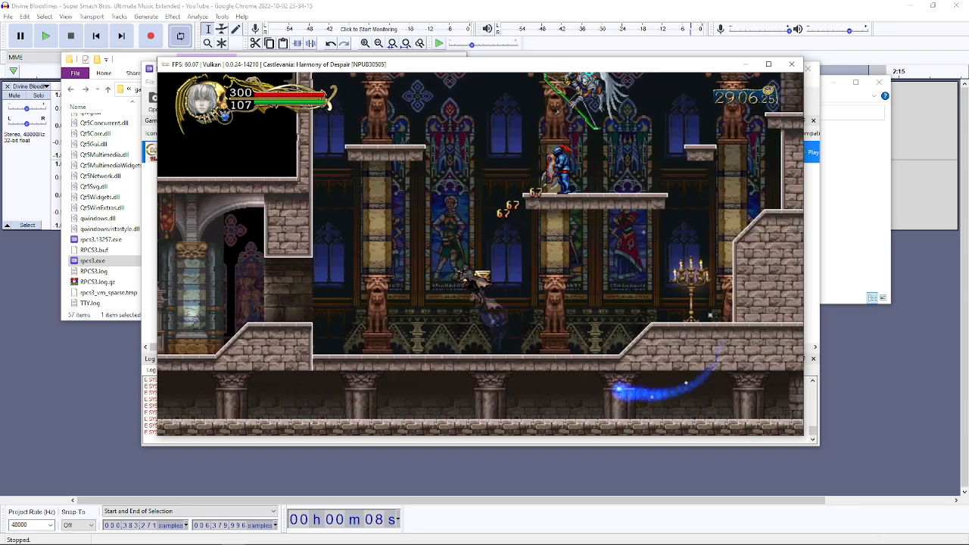
key(Right)
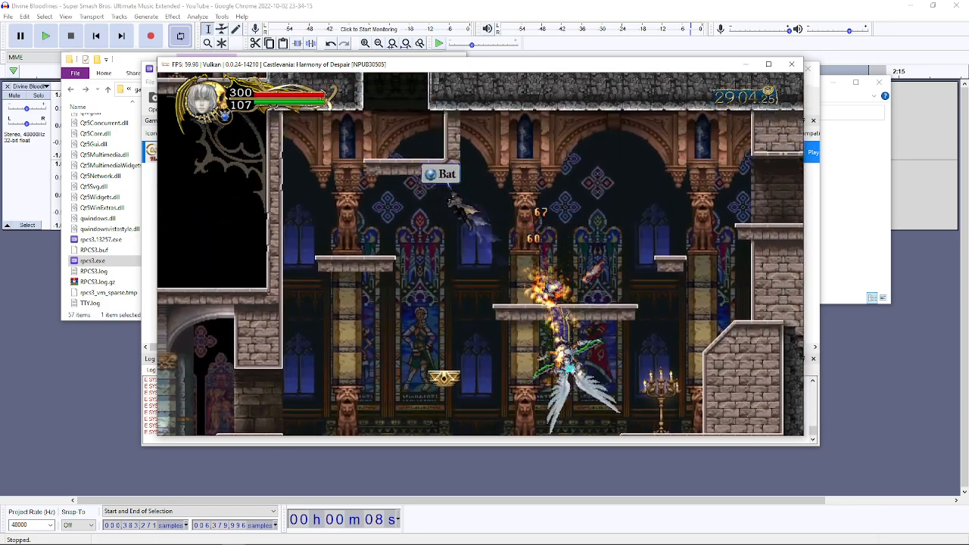
key(Left)
key(Left)
key(Up)
key(Right)
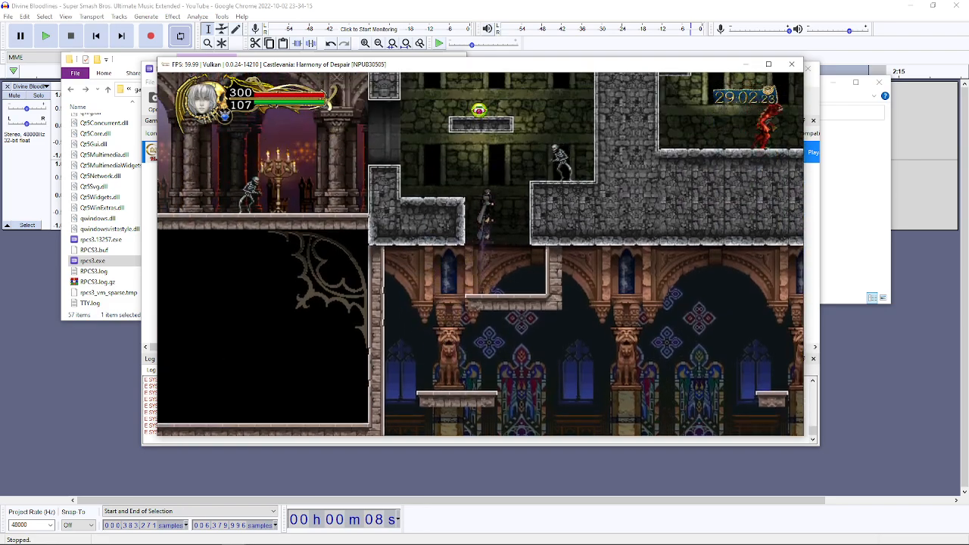
key(Left)
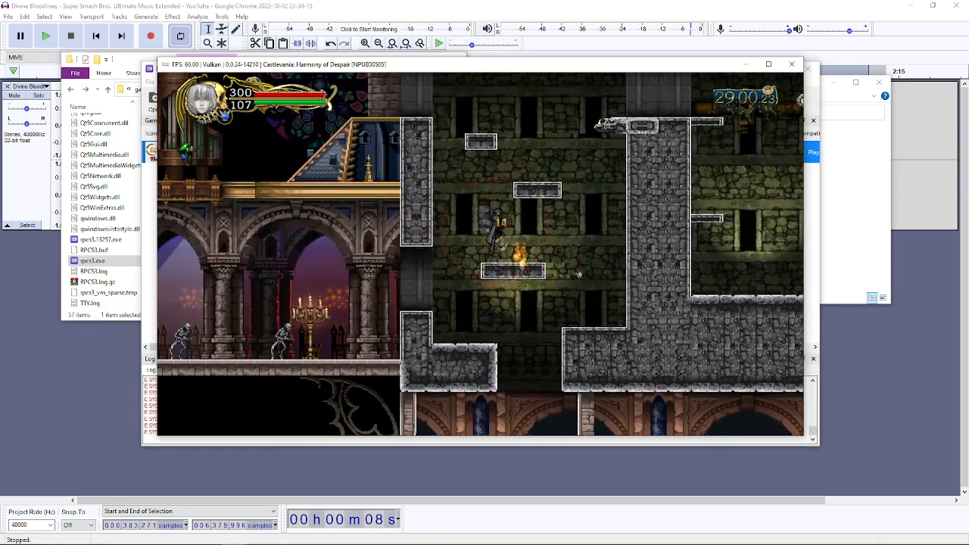
key(Right)
key(Right)
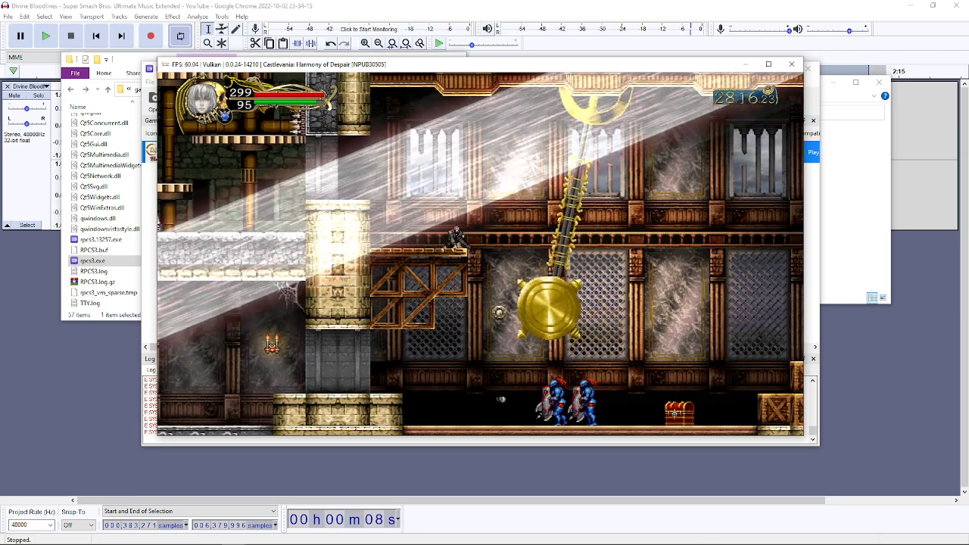
Step: Take Soma from the pendulum room into the adjoining gear shaft and climb to its upper gear platforms
key(Left)
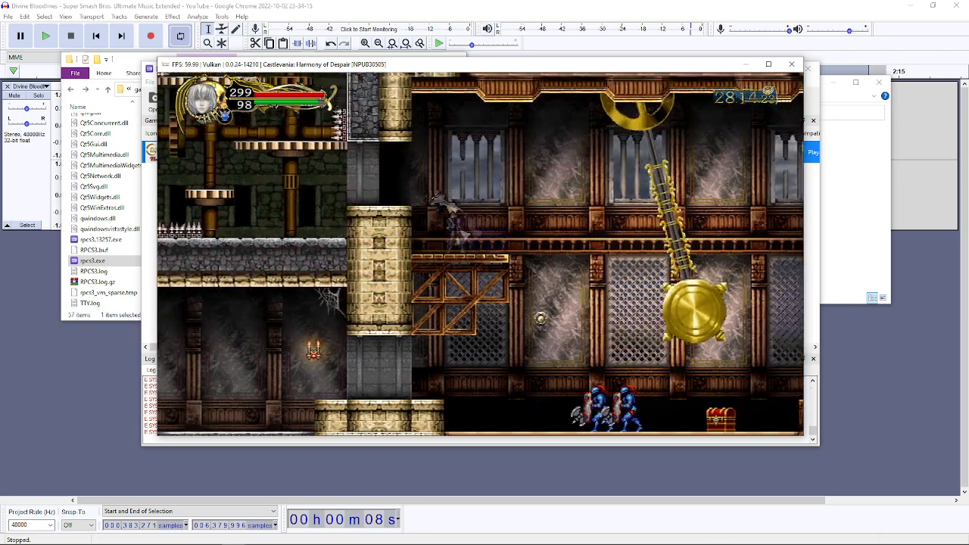
key(x)
key(Left)
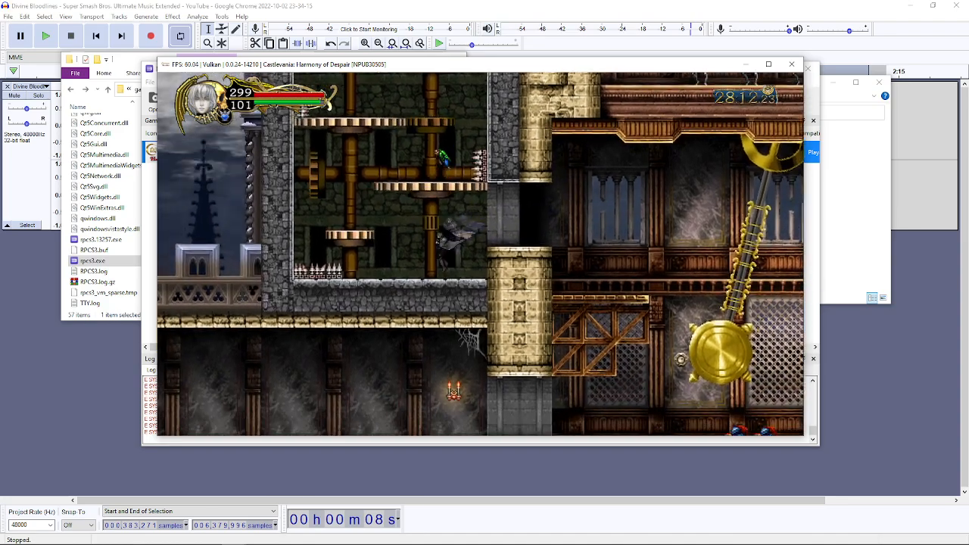
key(x)
key(z)
key(x)
key(Left)
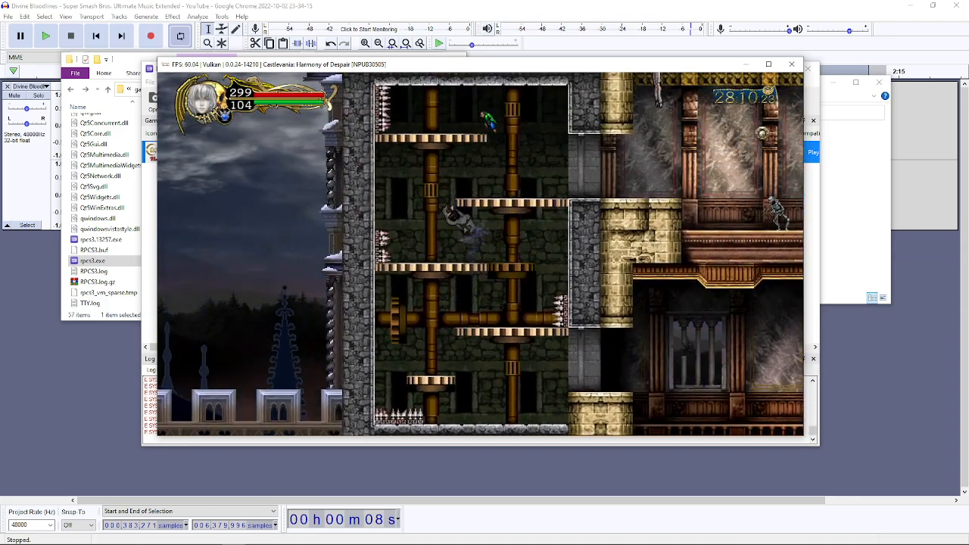
key(x)
key(Right)
key(z)
key(Right)
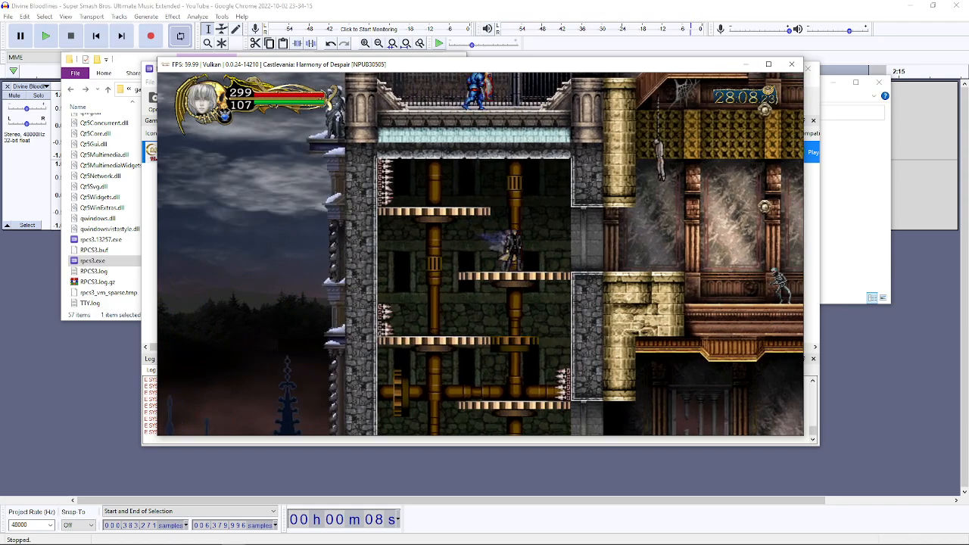